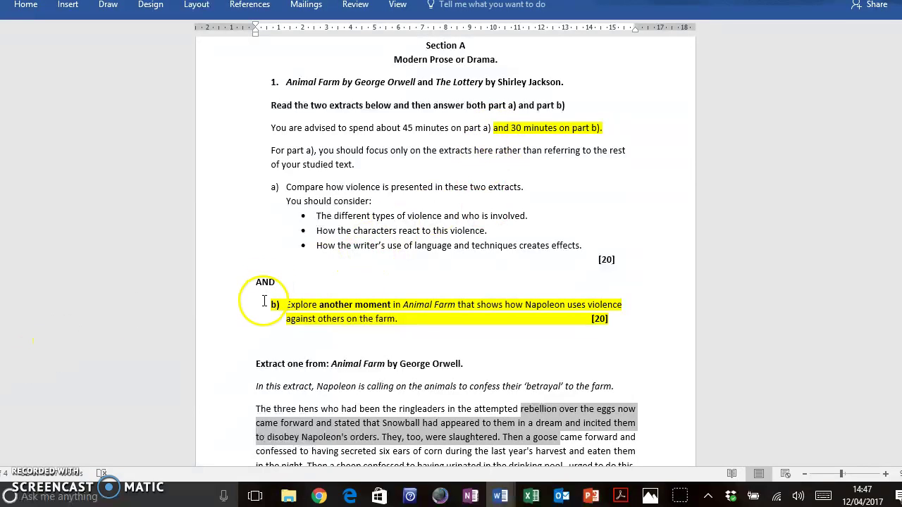
- Examine the highlighted part b) question on Napoleon's violence and the marks allotted to parts a) and b)
drag(284, 305, 634, 322)
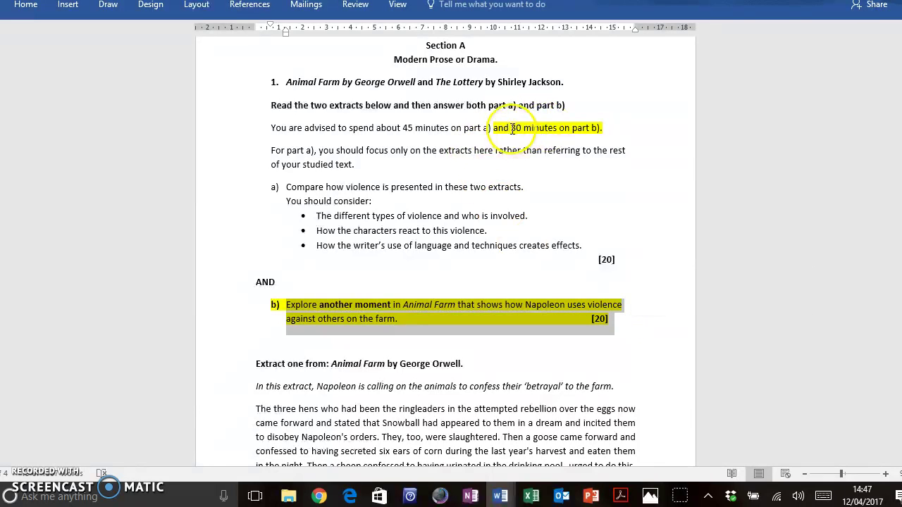
double_click(606, 260)
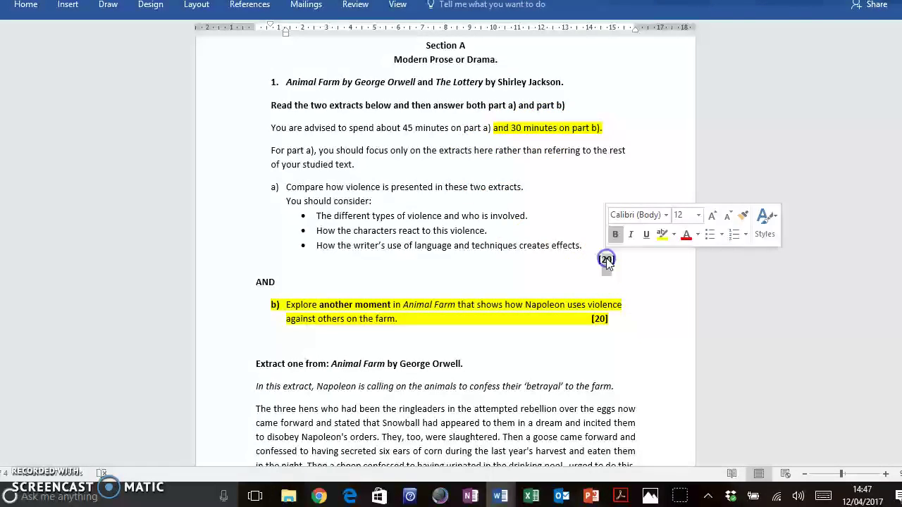
double_click(600, 321)
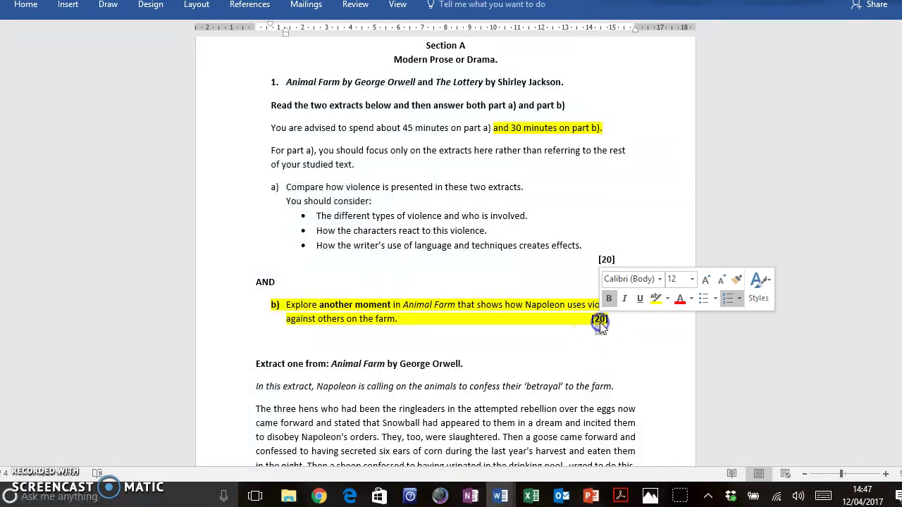
click(598, 251)
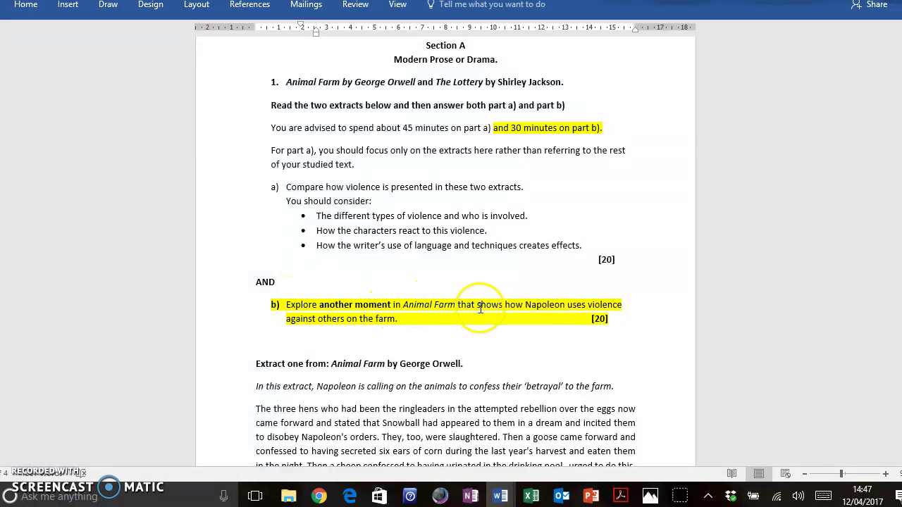
drag(505, 305, 520, 319)
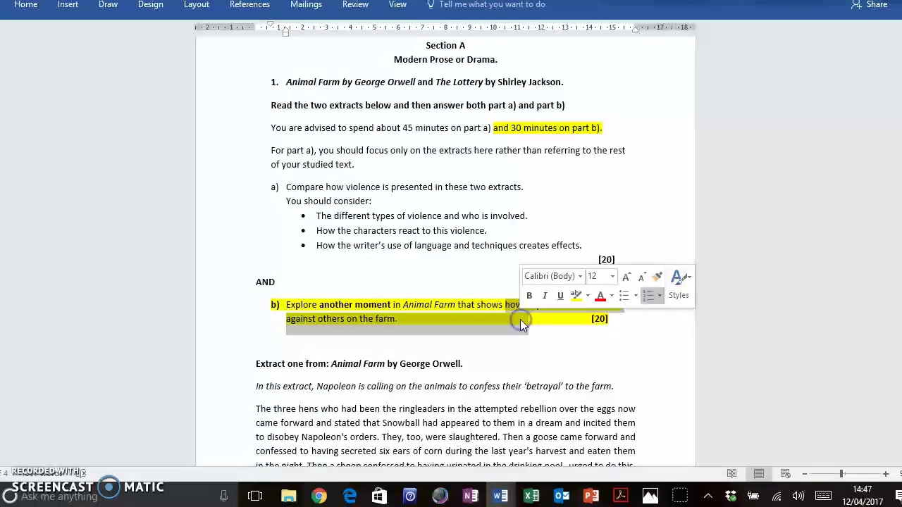
click(353, 175)
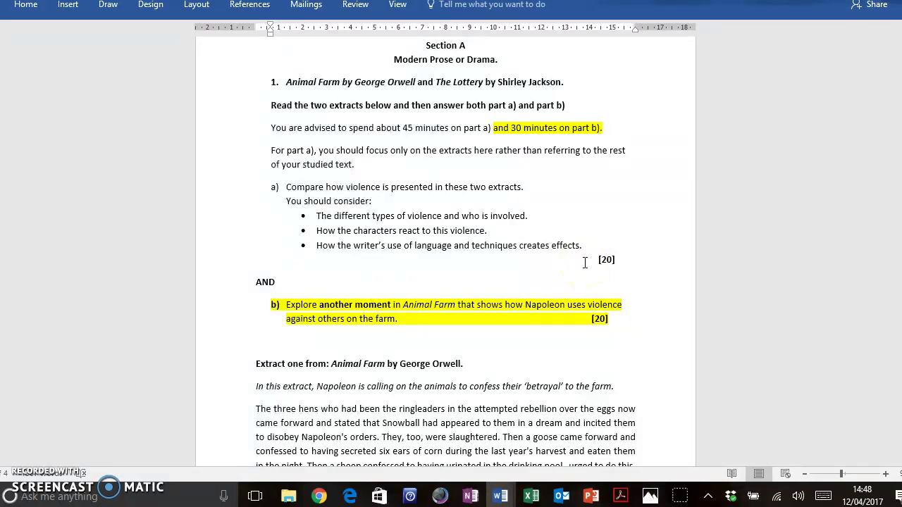
- Check the "another moment" requirement in part b) against the extract heading and the Section A instructions
click(358, 306)
drag(358, 306, 377, 306)
click(362, 363)
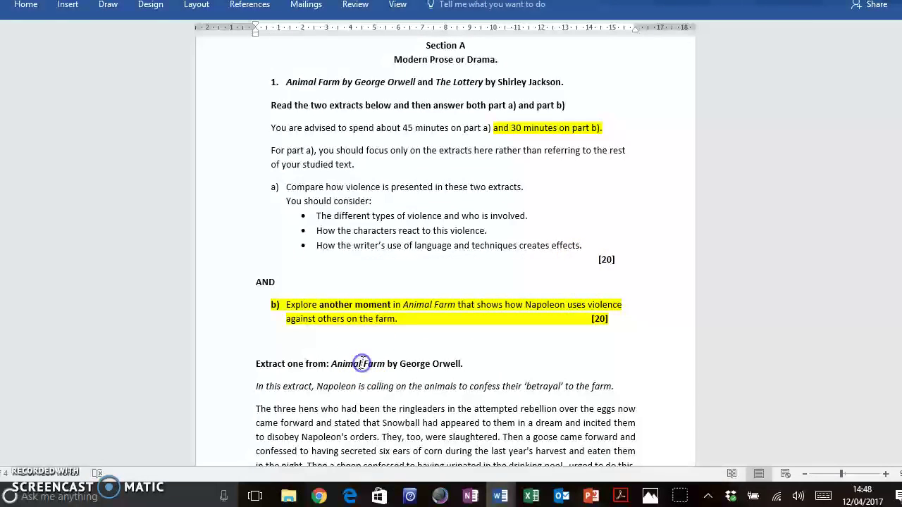
scroll(373, 375, down, 3)
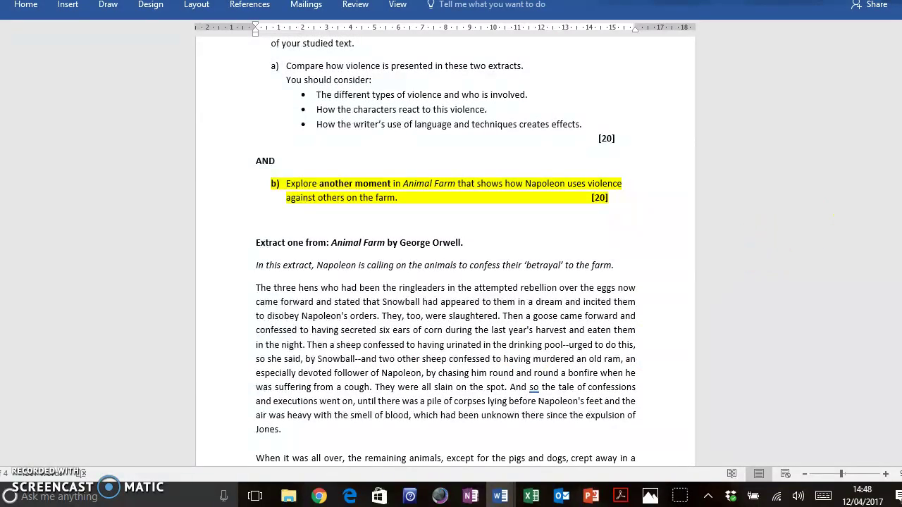
scroll(445, 247, up, 5)
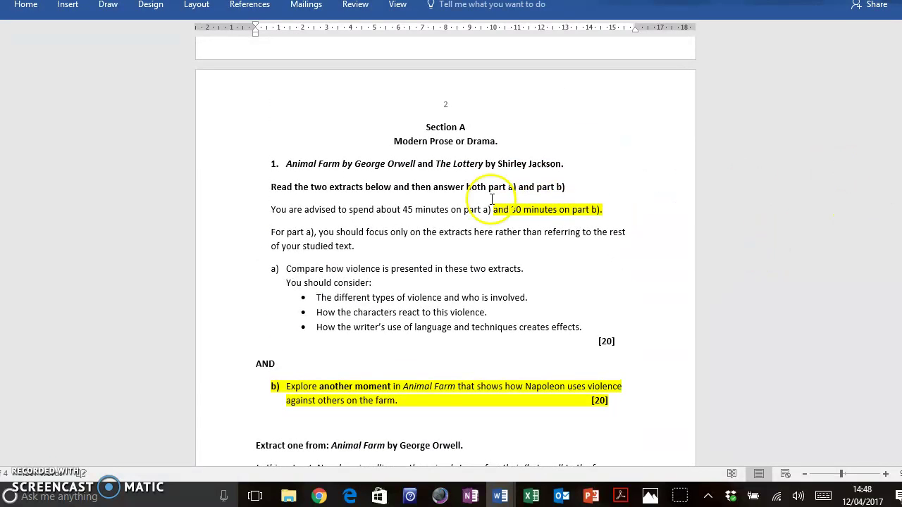
click(512, 257)
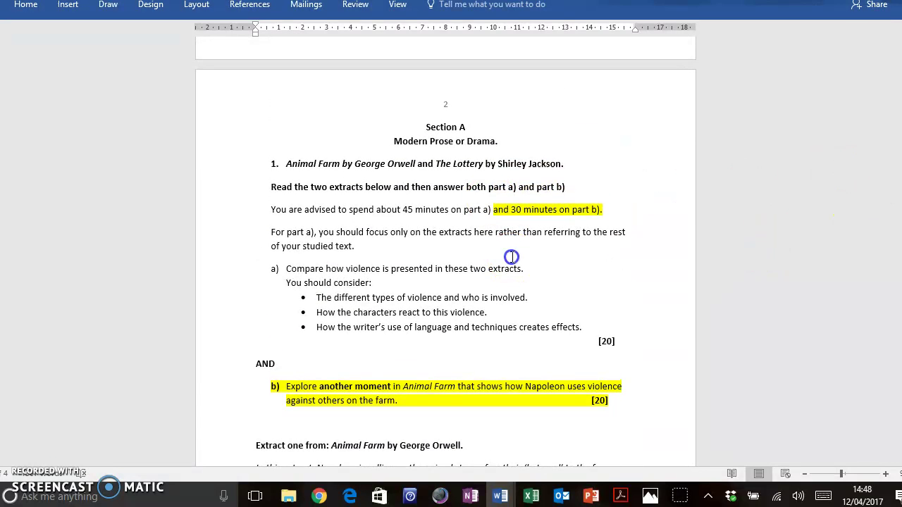
click(407, 415)
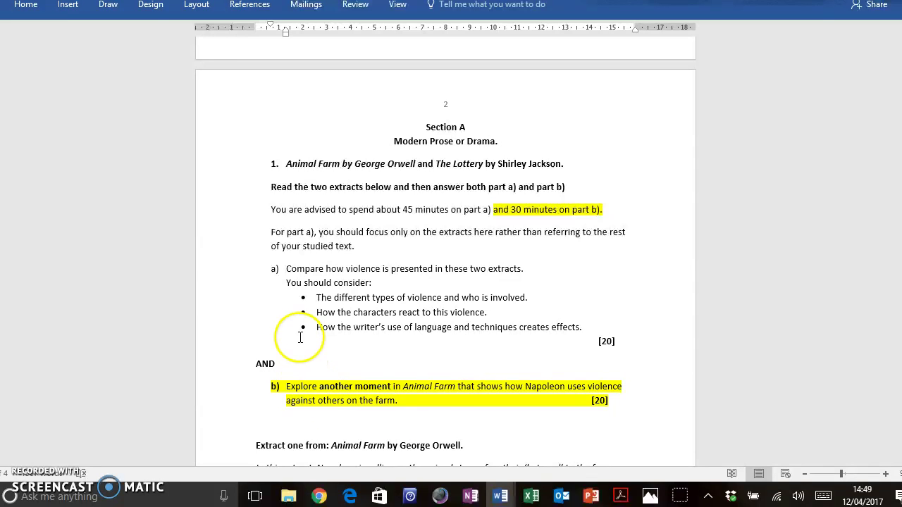
- Switch to Chrome and read the "Four legs good, two legs bad" quotation and its explanation on the SparkNotes Animal Farm page
click(322, 497)
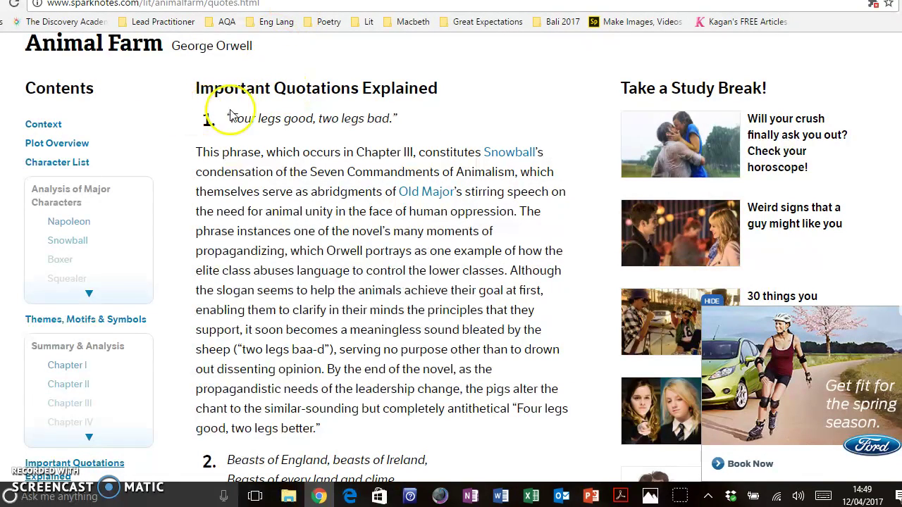
drag(245, 119, 422, 119)
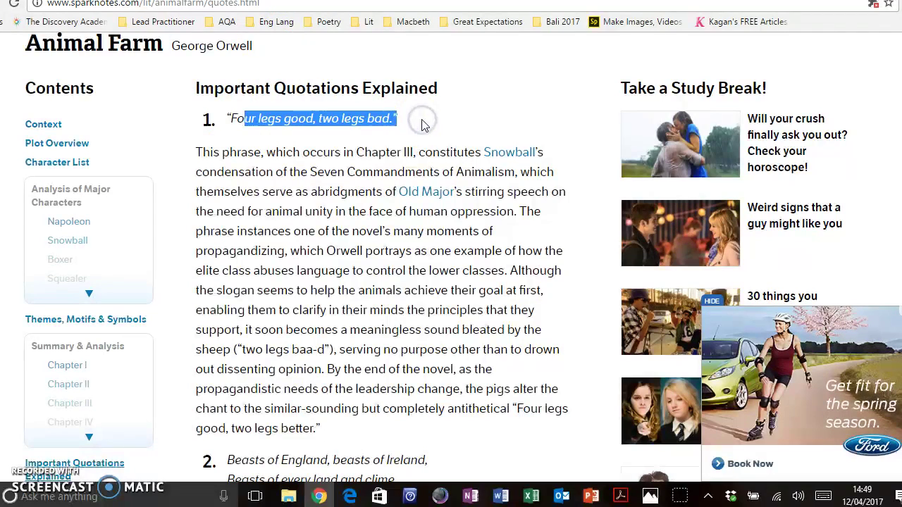
drag(224, 171, 347, 367)
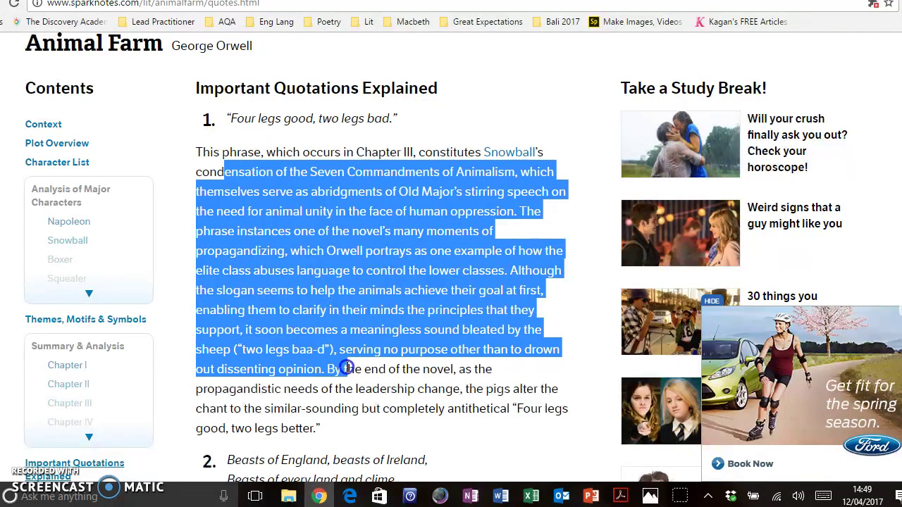
click(342, 372)
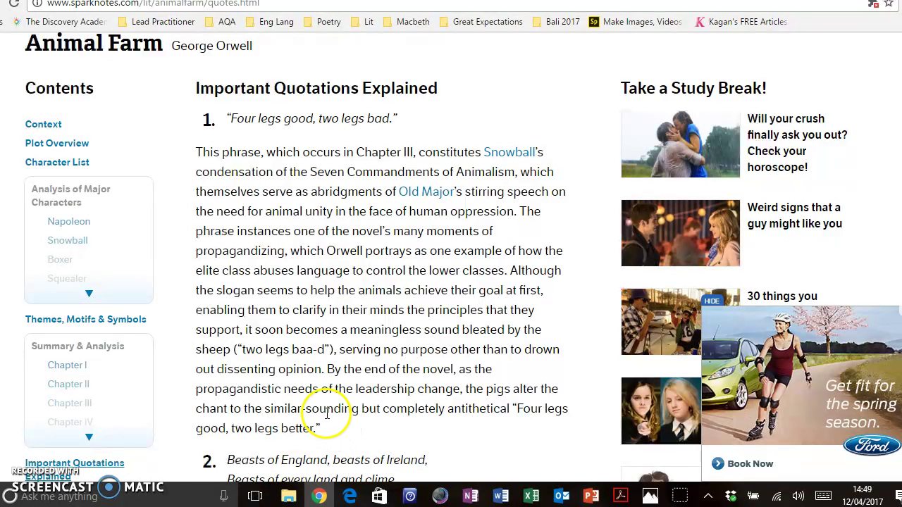
- Return to the exam paper in Word and reread the part b) question about another moment of violence
click(321, 497)
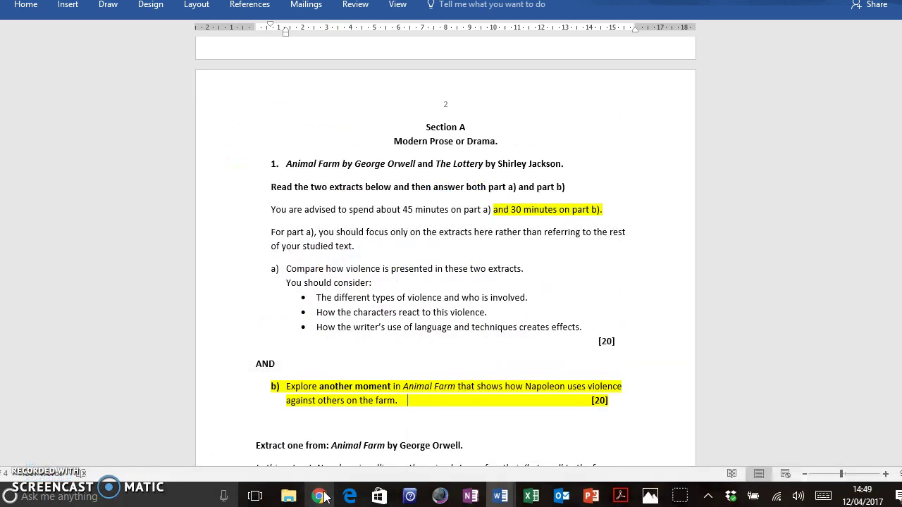
click(393, 330)
click(278, 387)
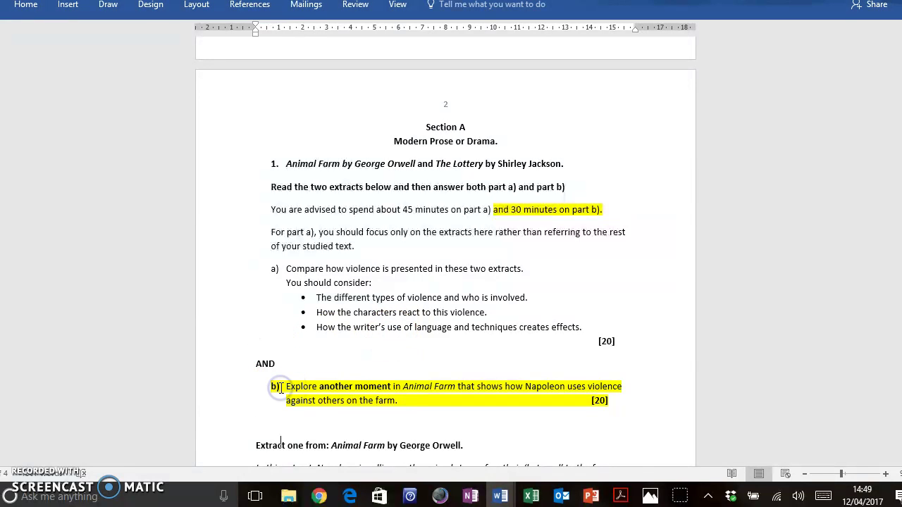
scroll(280, 389, down, 1)
drag(328, 314, 576, 339)
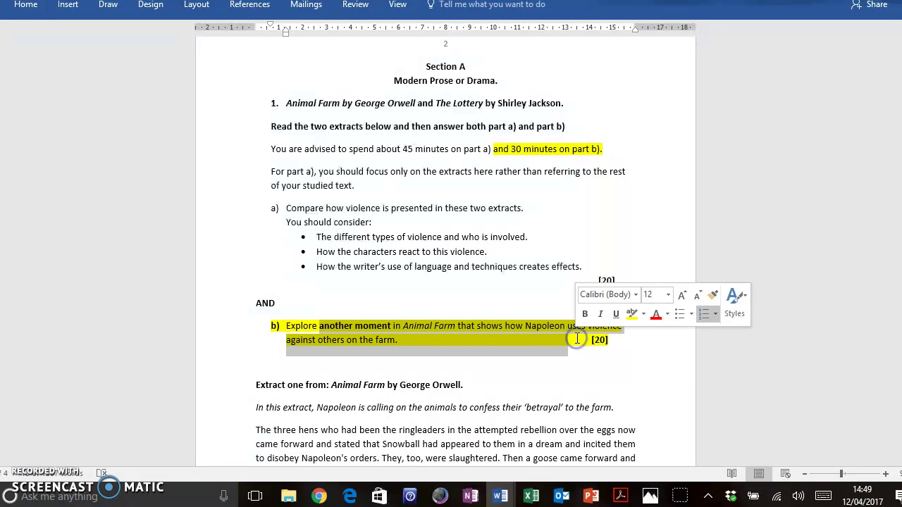
click(619, 413)
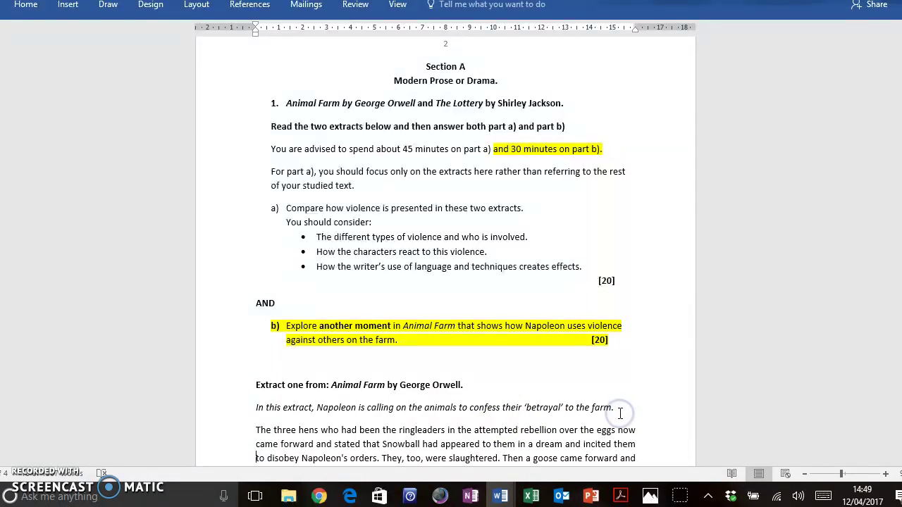
- Read the introduction to the Animal Farm extract and the passage describing the animals' confessions
scroll(618, 413, down, 2)
drag(412, 351, 609, 350)
click(609, 351)
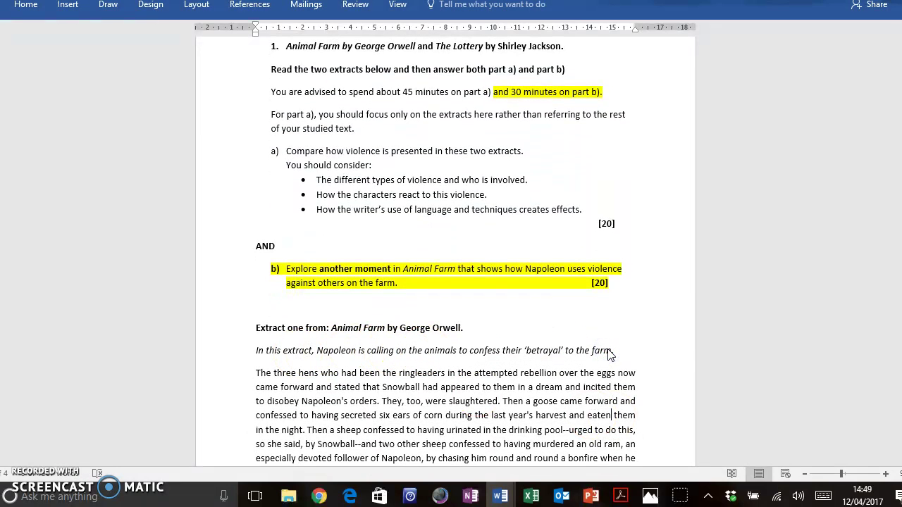
scroll(611, 354, down, 4)
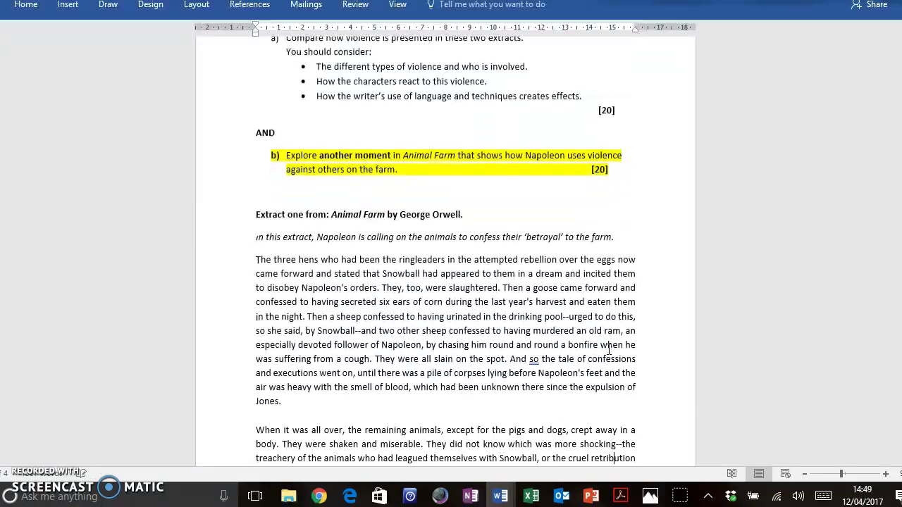
double_click(334, 330)
click(378, 348)
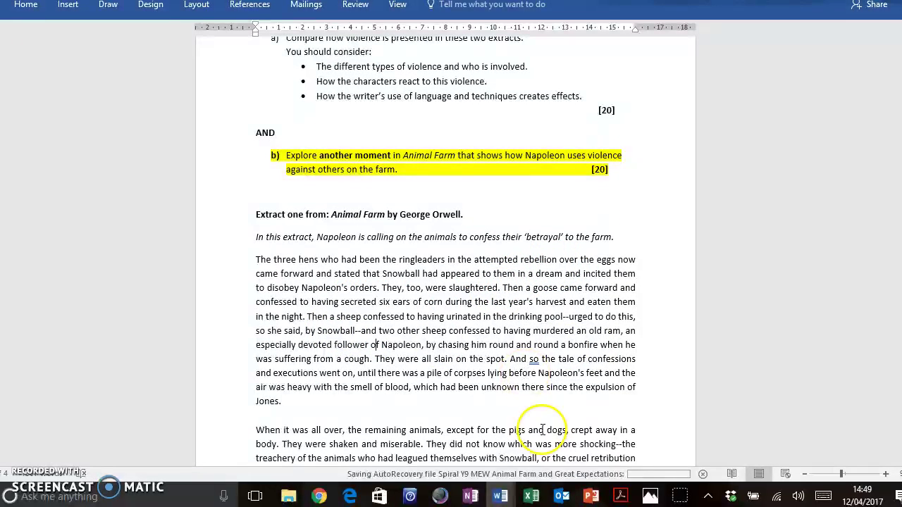
- Switch to the part b) planning document and review the events chosen for Moment One and Moment Two
click(501, 497)
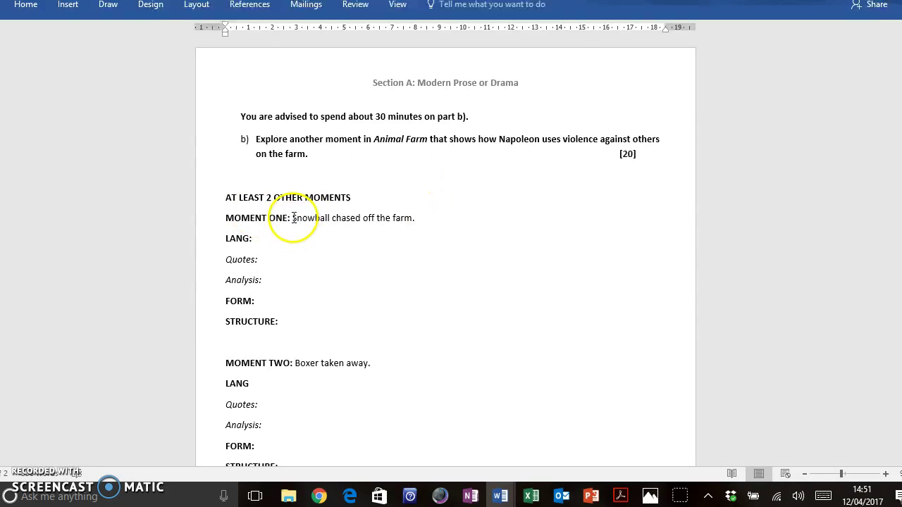
drag(292, 218, 438, 223)
click(438, 224)
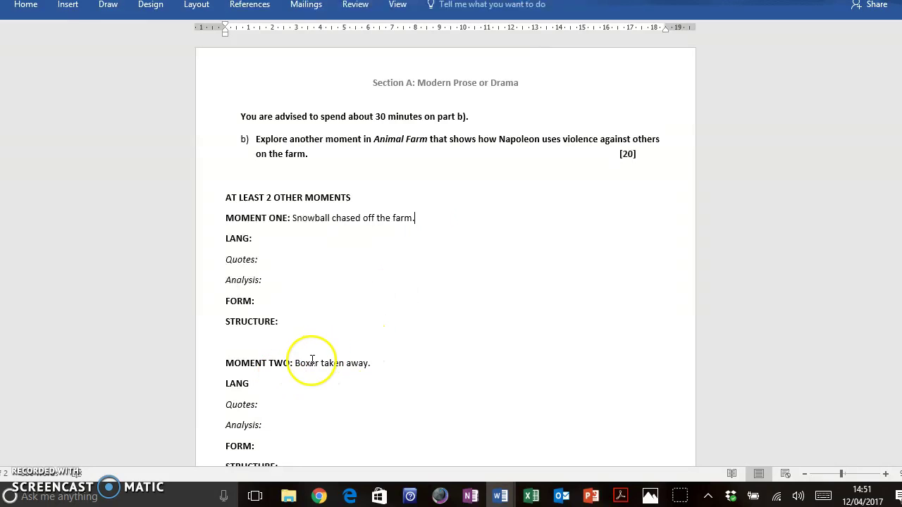
drag(302, 363, 376, 364)
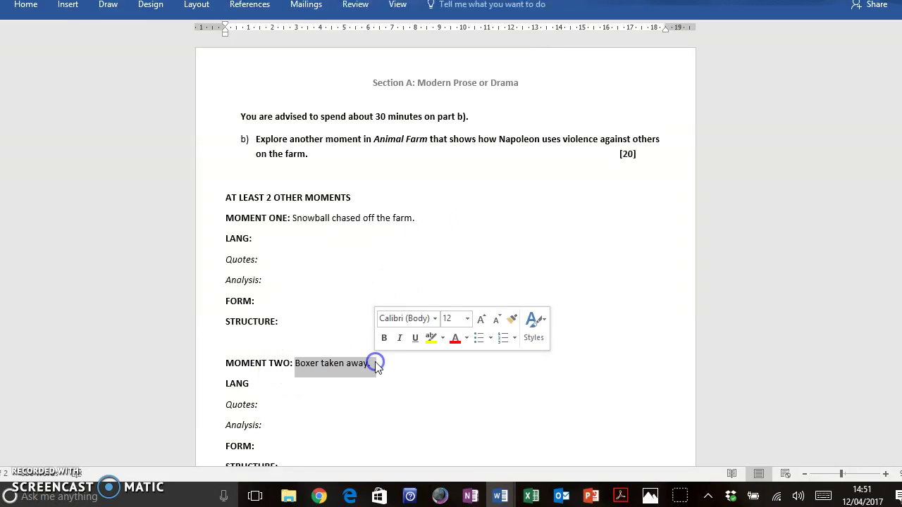
click(376, 365)
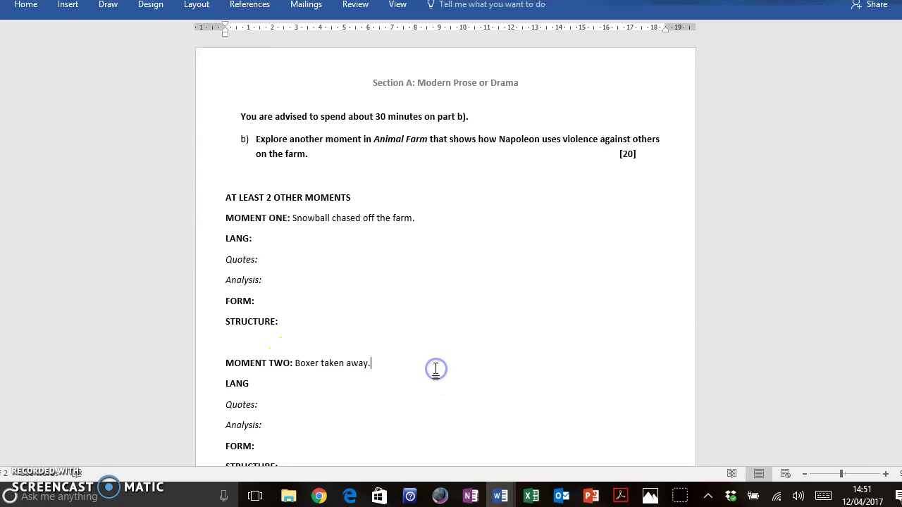
- Review the Lang, Quotes, Analysis, Form and Structure headings under Moment One in the planning template
double_click(226, 241)
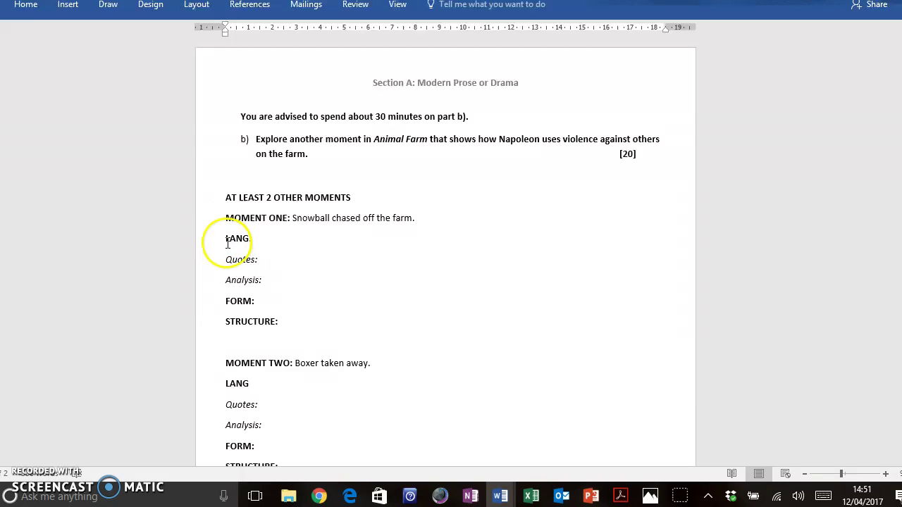
double_click(236, 260)
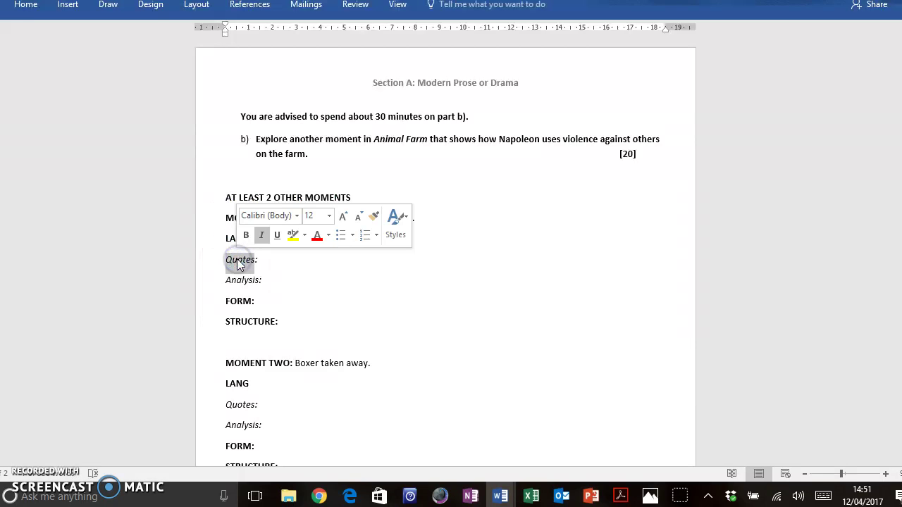
double_click(251, 281)
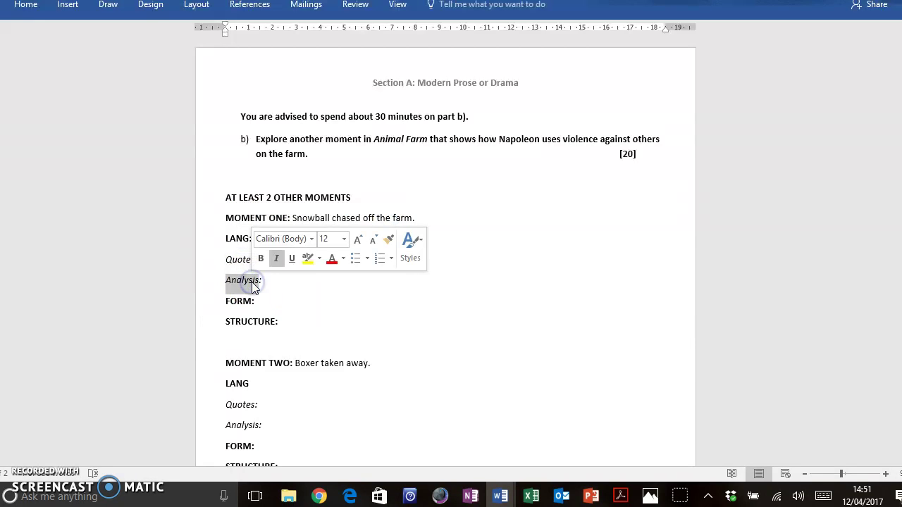
double_click(232, 301)
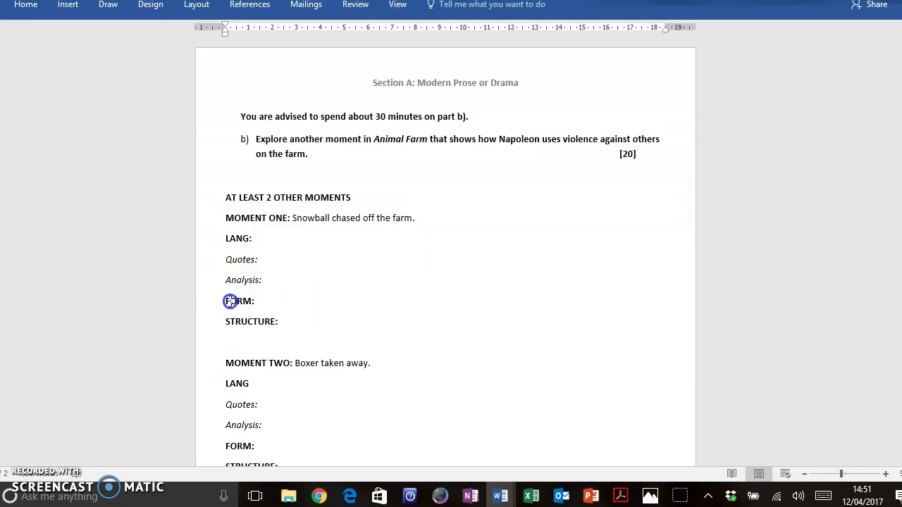
double_click(258, 323)
click(342, 345)
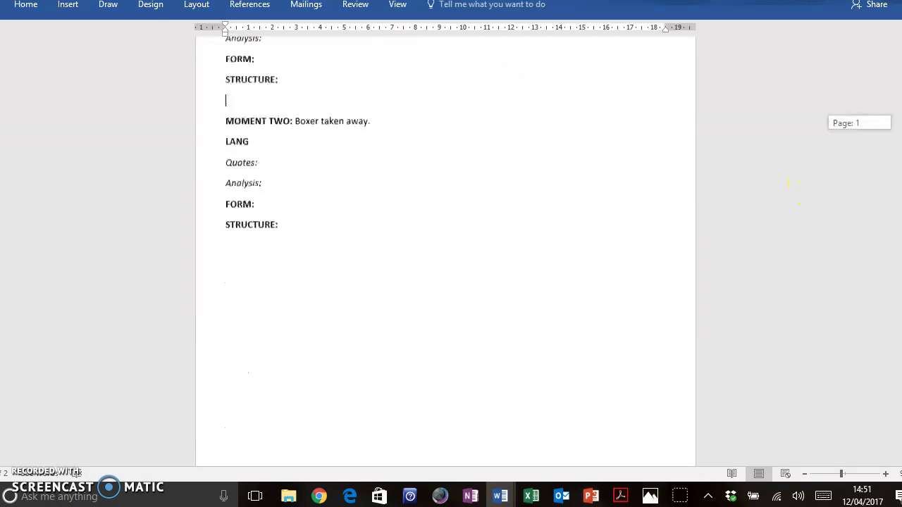
- Find the completed Moment One notes on the second page and examine "Graphic imagery" in the LANG section
scroll(445, 246, down, 5)
scroll(446, 247, down, 1)
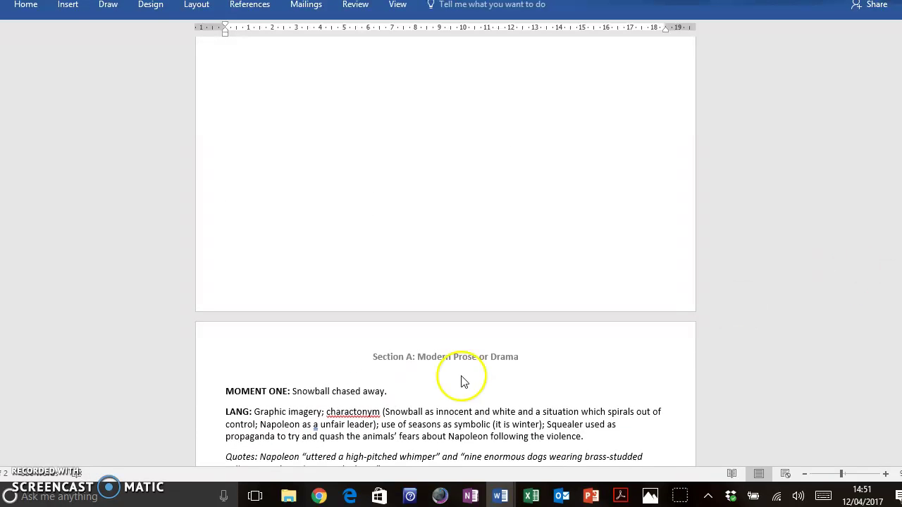
drag(255, 411, 305, 416)
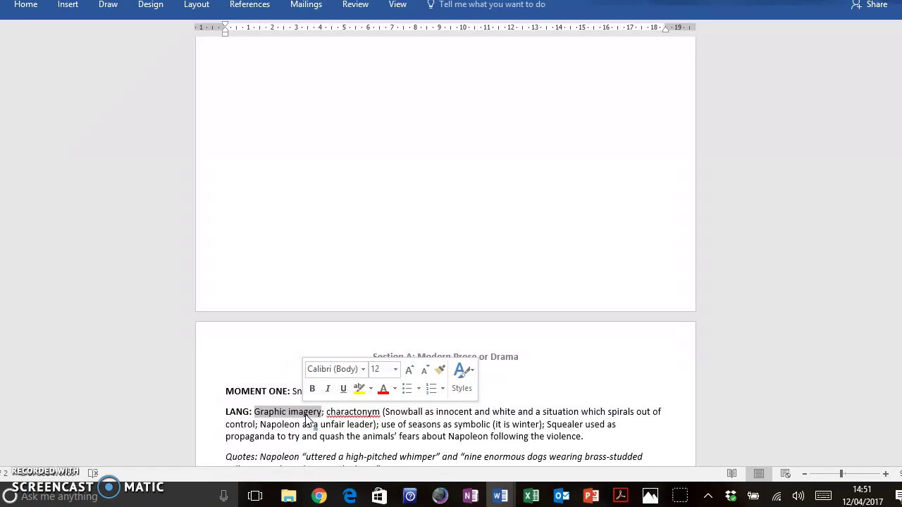
click(328, 429)
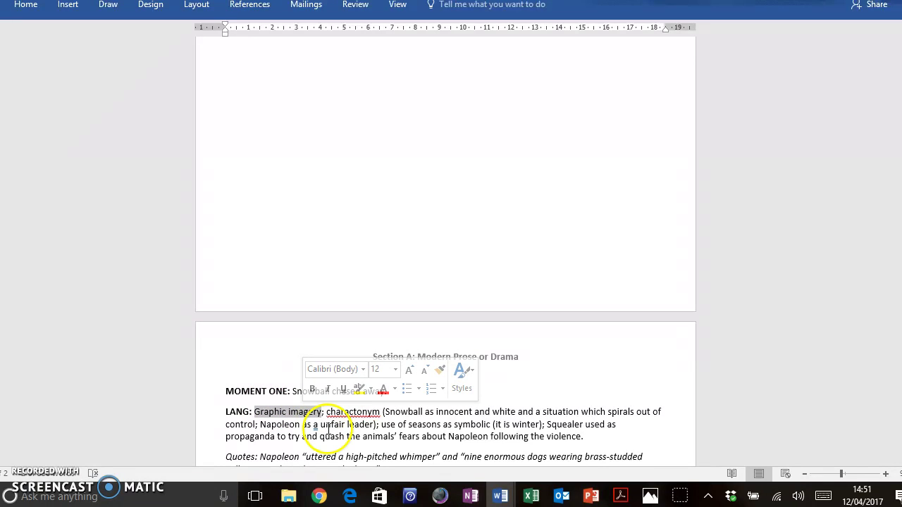
double_click(259, 413)
double_click(296, 413)
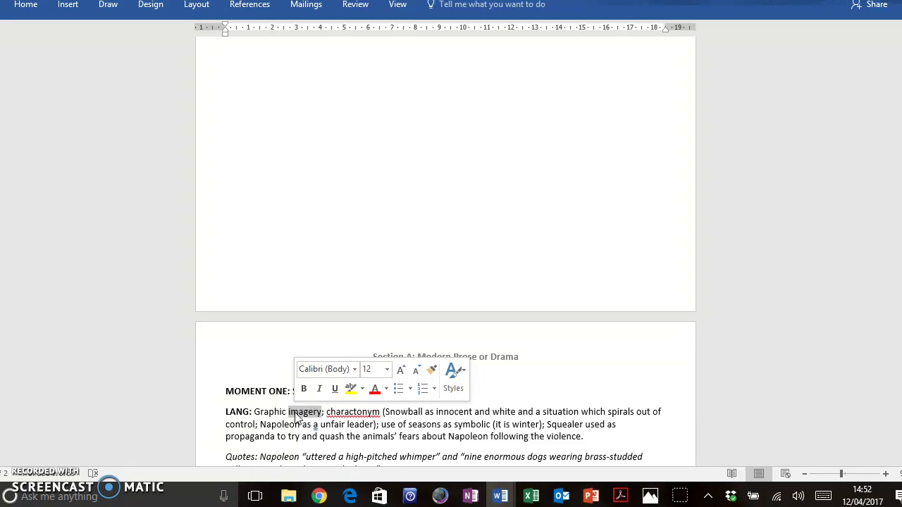
- Examine the terms "Graphic imagery" and "charactonym" in the LANG section of the Moment One notes
double_click(269, 408)
click(273, 413)
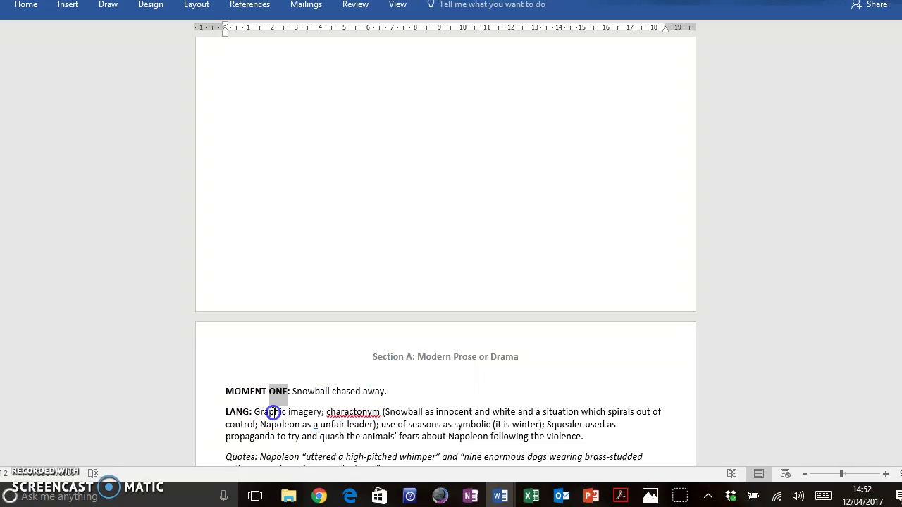
double_click(273, 413)
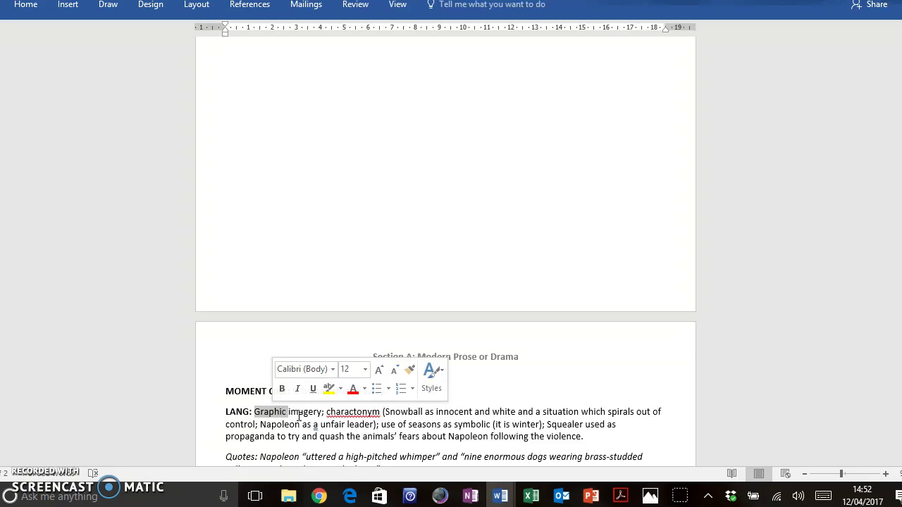
click(298, 416)
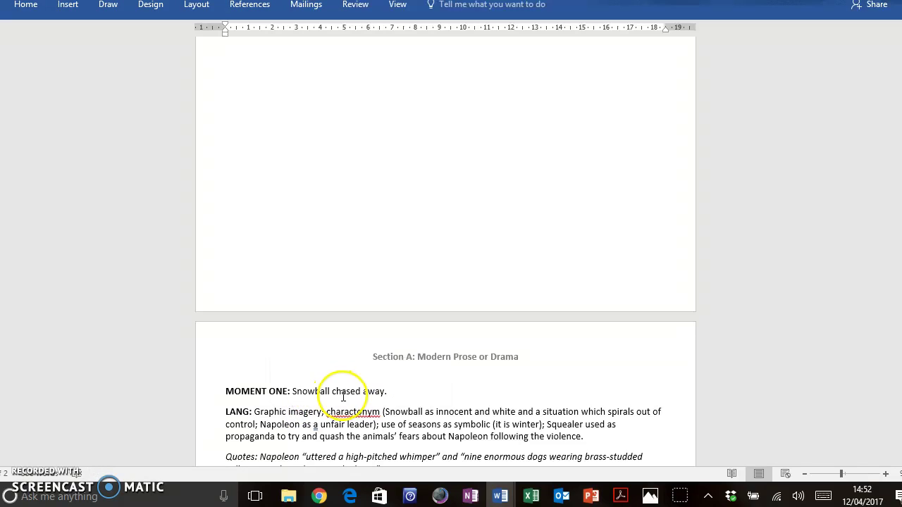
double_click(373, 411)
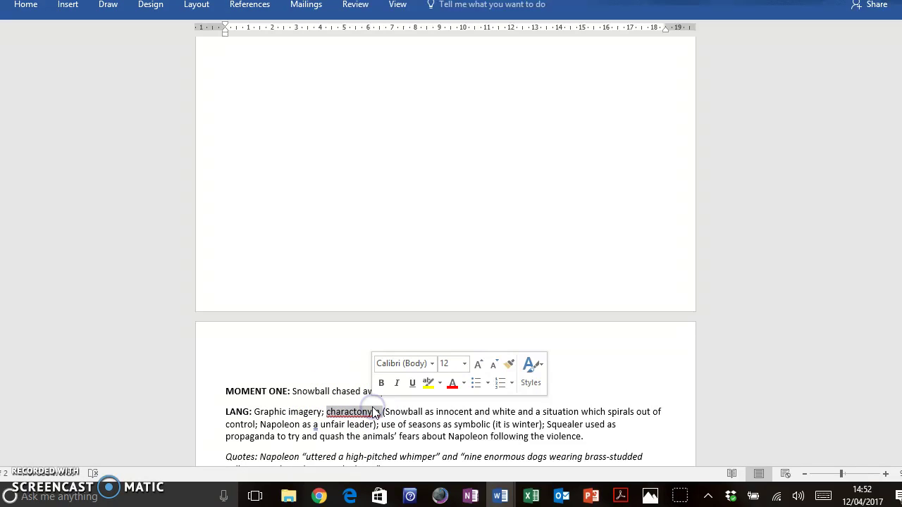
click(392, 429)
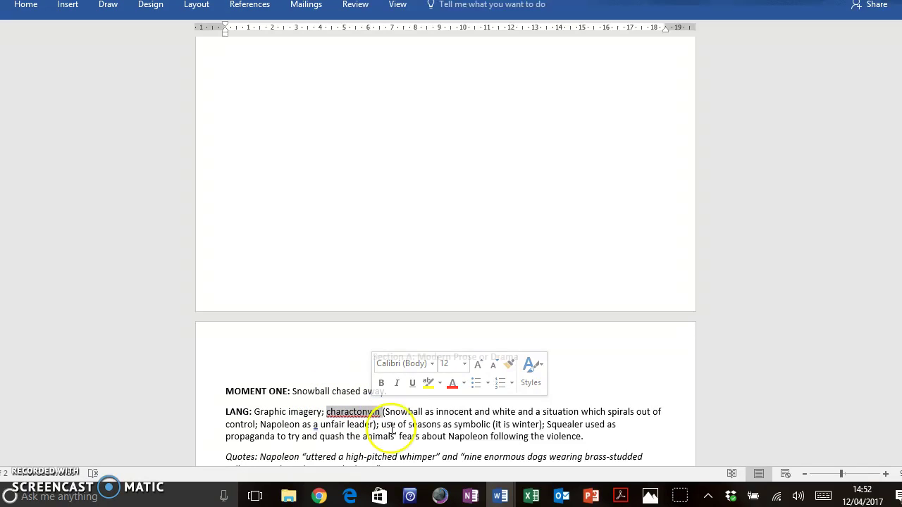
double_click(342, 411)
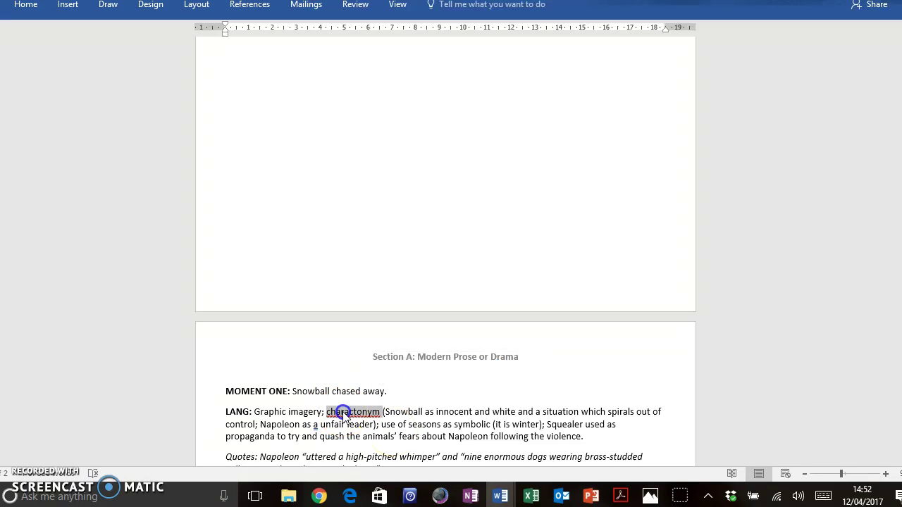
click(380, 416)
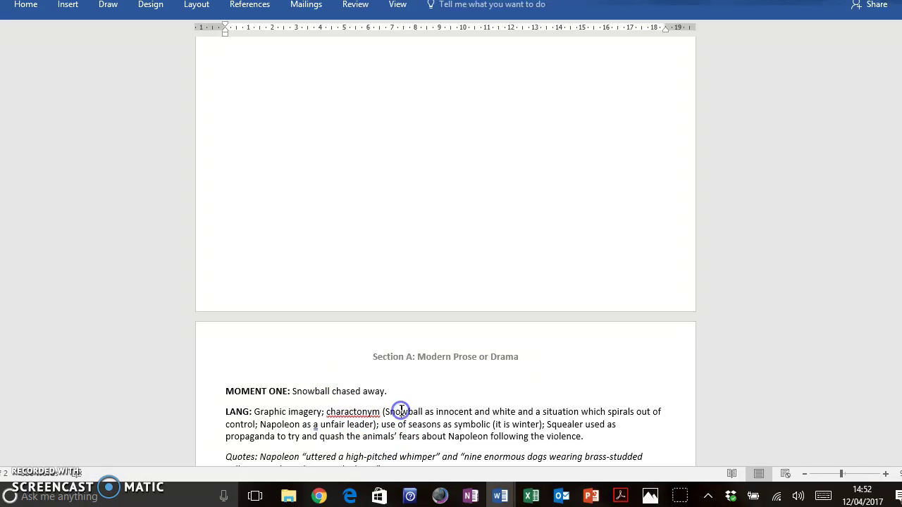
- Read how the LANG notes apply charactonym to Snowball and to Napoleon
double_click(401, 412)
click(398, 421)
double_click(401, 413)
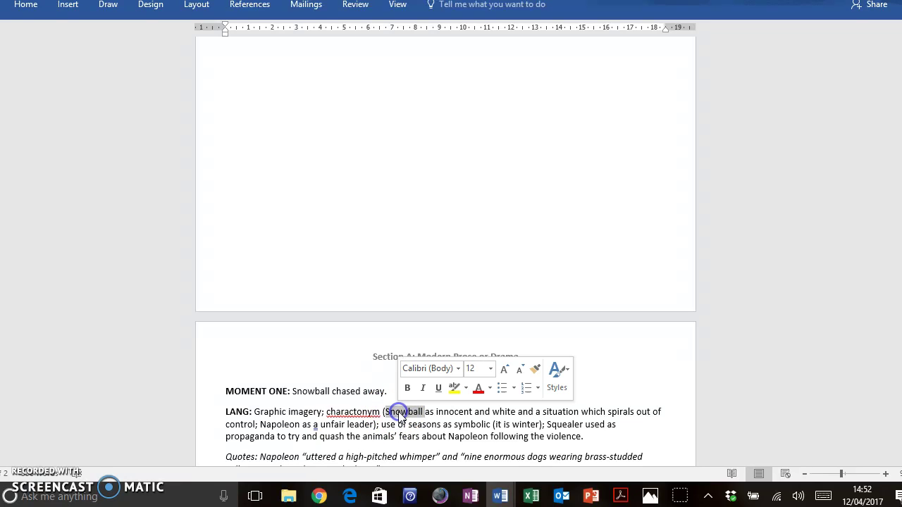
double_click(453, 411)
double_click(505, 413)
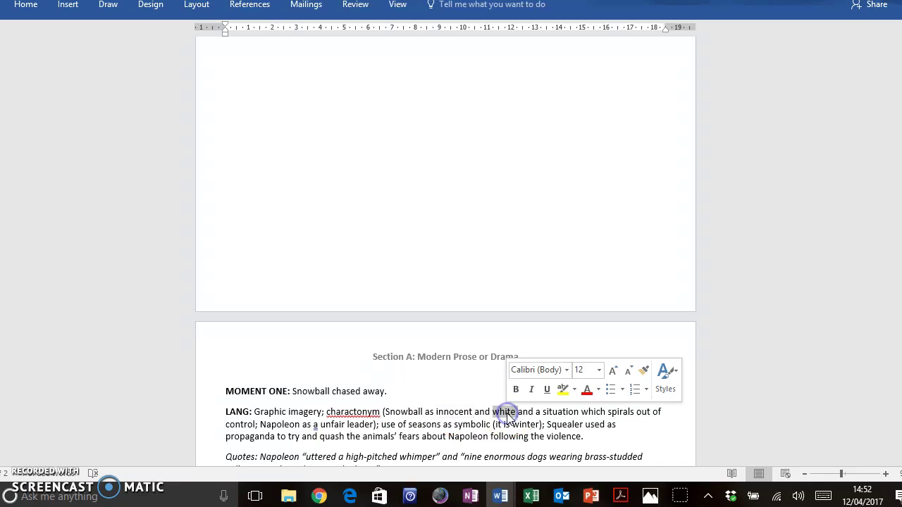
click(564, 414)
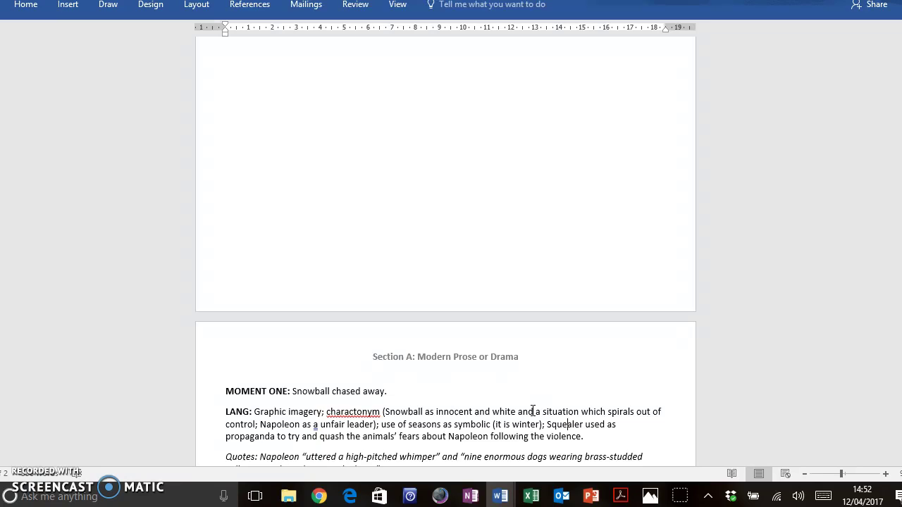
double_click(275, 425)
click(318, 425)
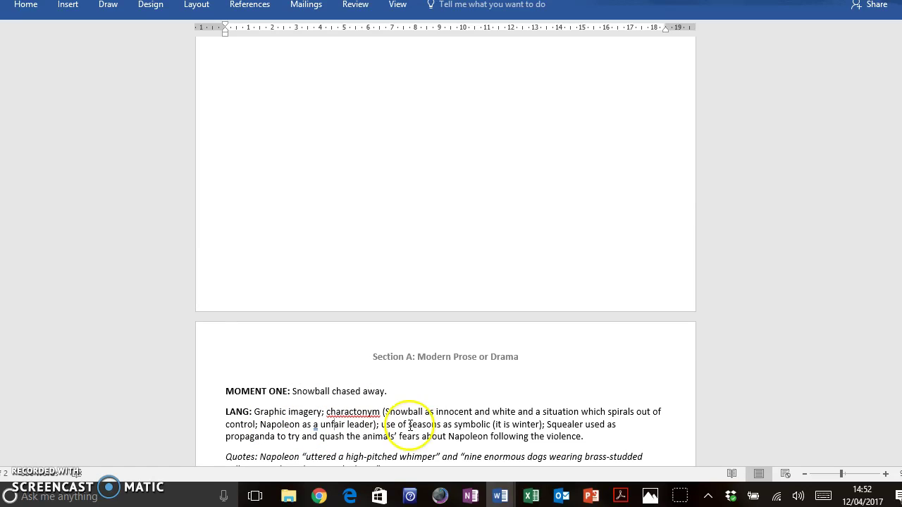
- Review the LANG points on seasons as symbolic and on Squealer used as propaganda
drag(382, 424, 409, 424)
click(397, 424)
double_click(459, 425)
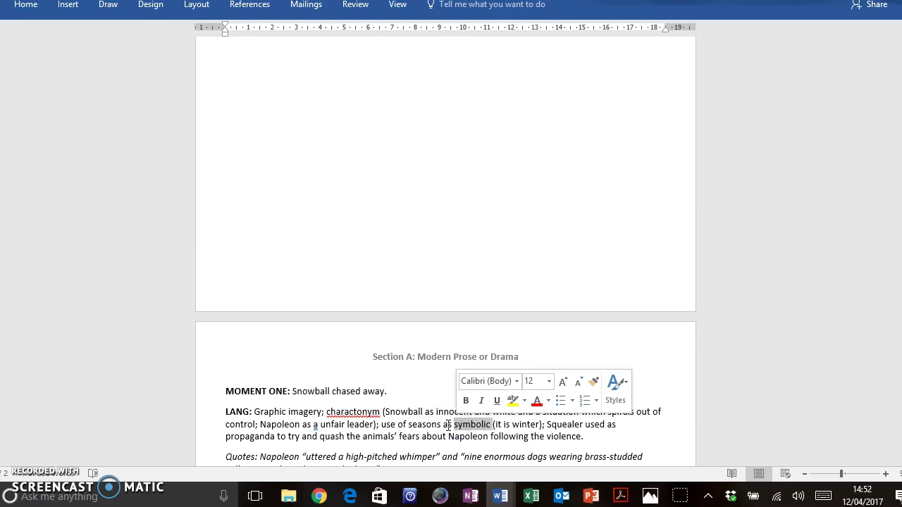
double_click(533, 425)
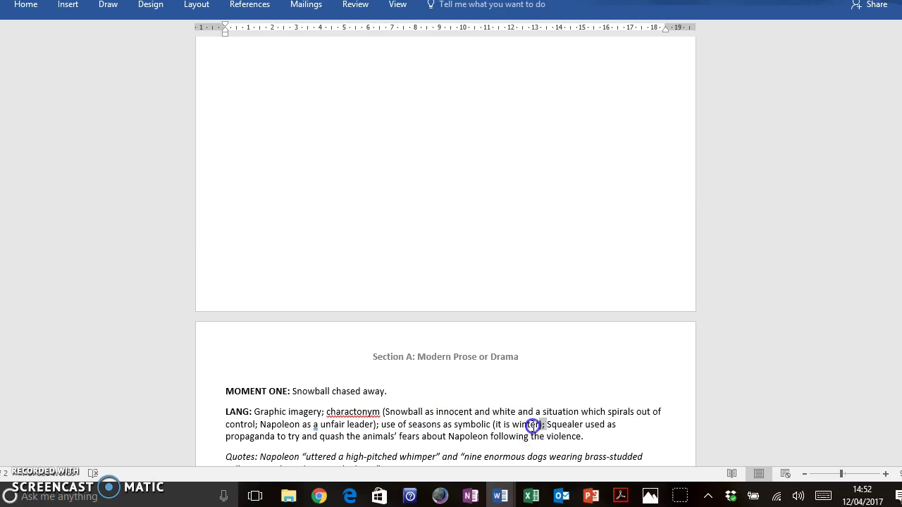
click(566, 429)
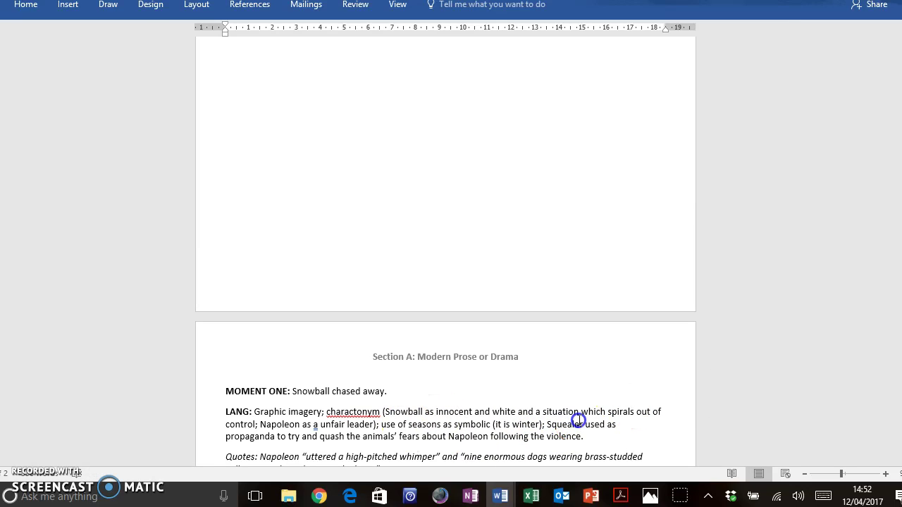
double_click(576, 425)
click(588, 431)
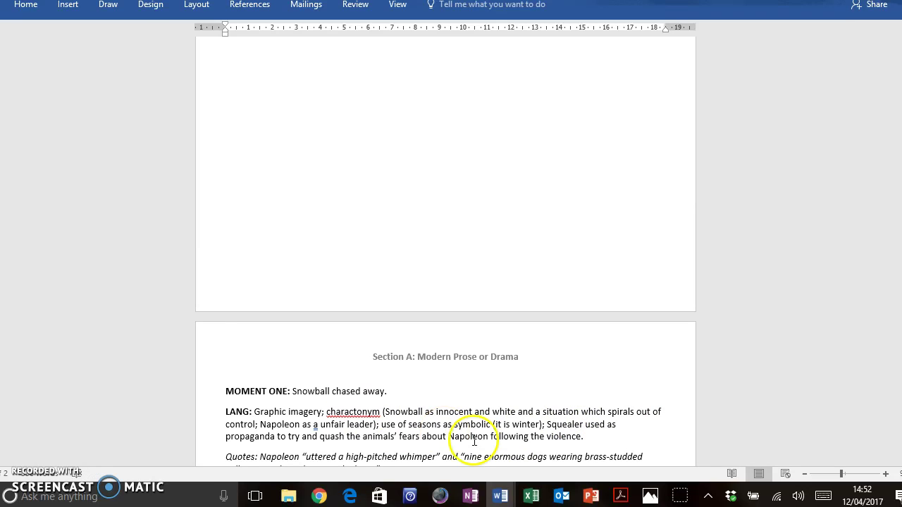
click(591, 440)
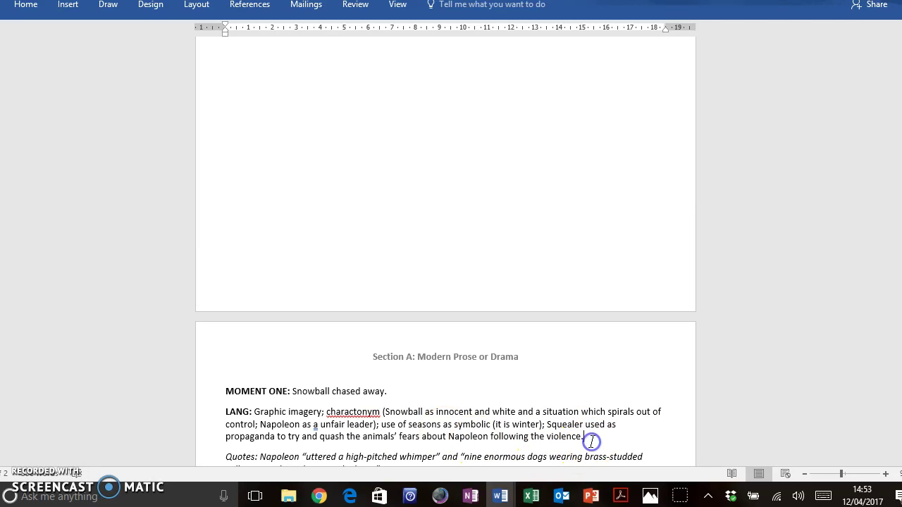
click(295, 438)
- Read the two Moment One quotes about Napoleon's whimper and the nine enormous dogs
scroll(296, 438, down, 2)
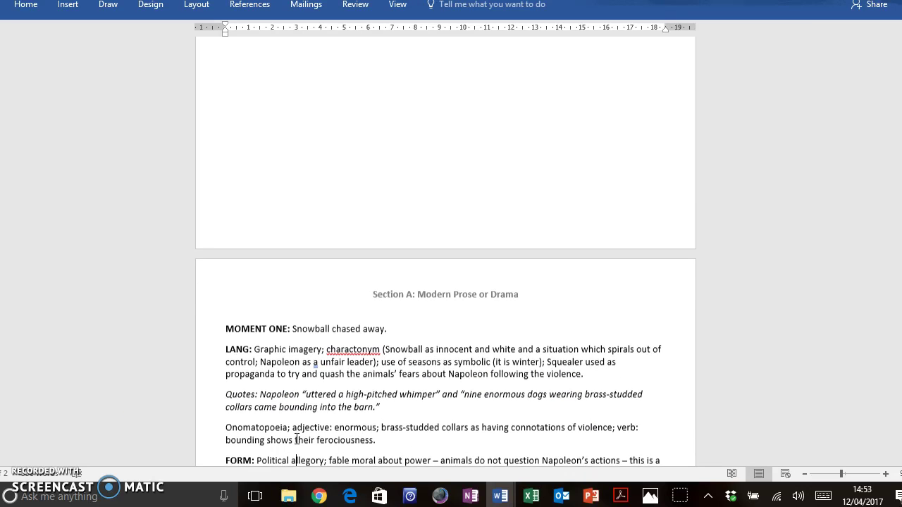
double_click(281, 395)
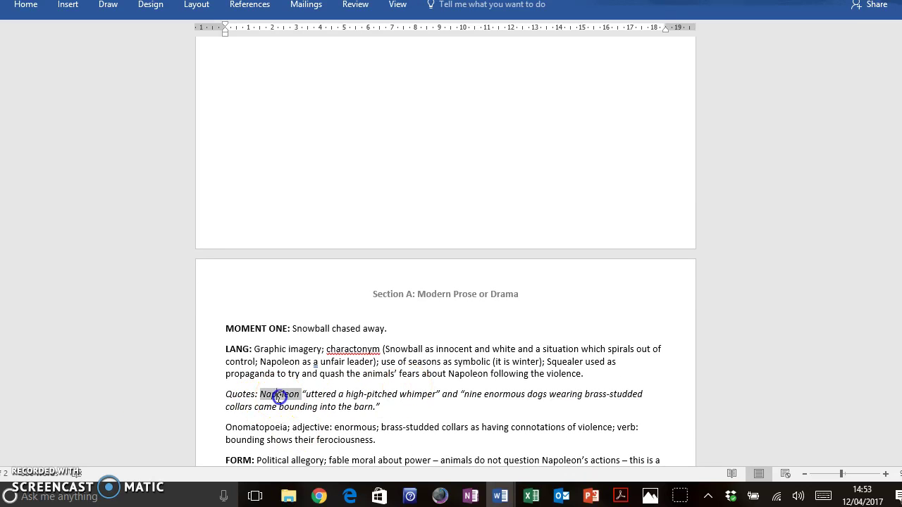
double_click(354, 395)
double_click(414, 397)
click(455, 405)
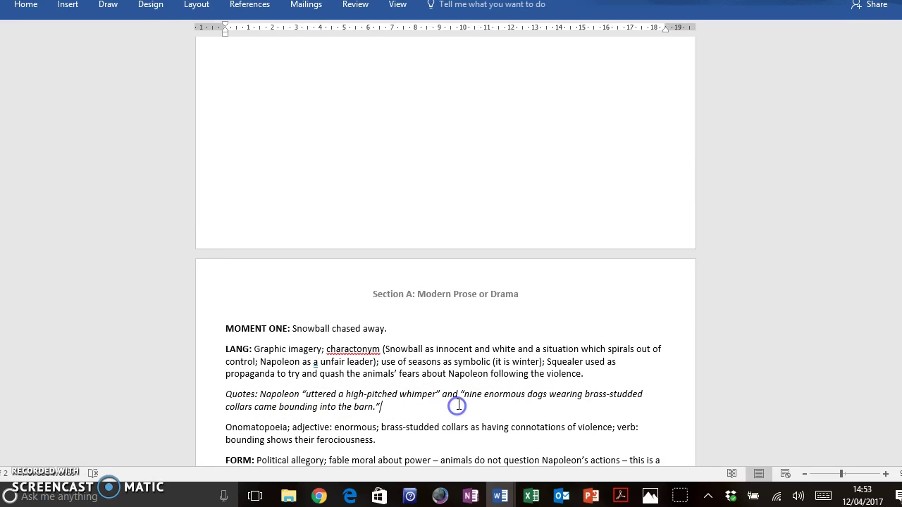
shift+click(475, 400)
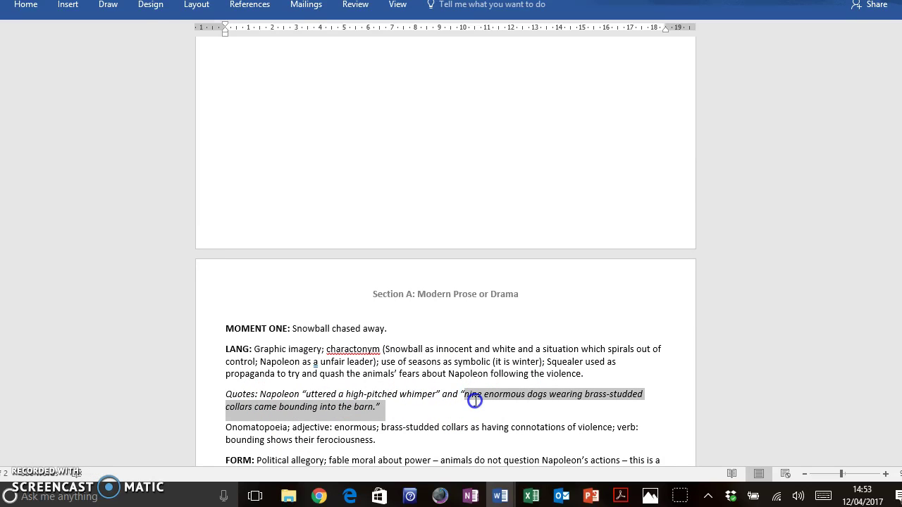
click(303, 409)
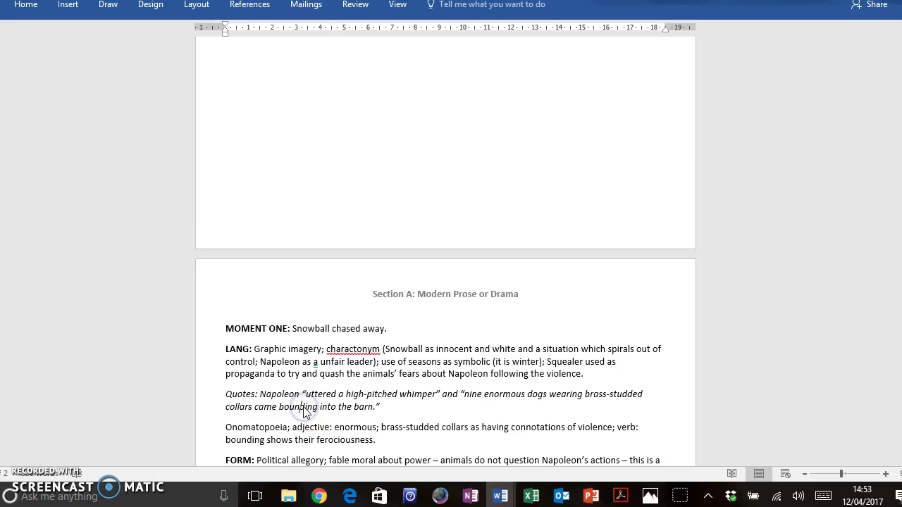
- Match the words "whimper", "enormous", "brass-studded" and "bounding" in the quotes to their language analysis in the paragraph underneath
scroll(303, 412, down, 3)
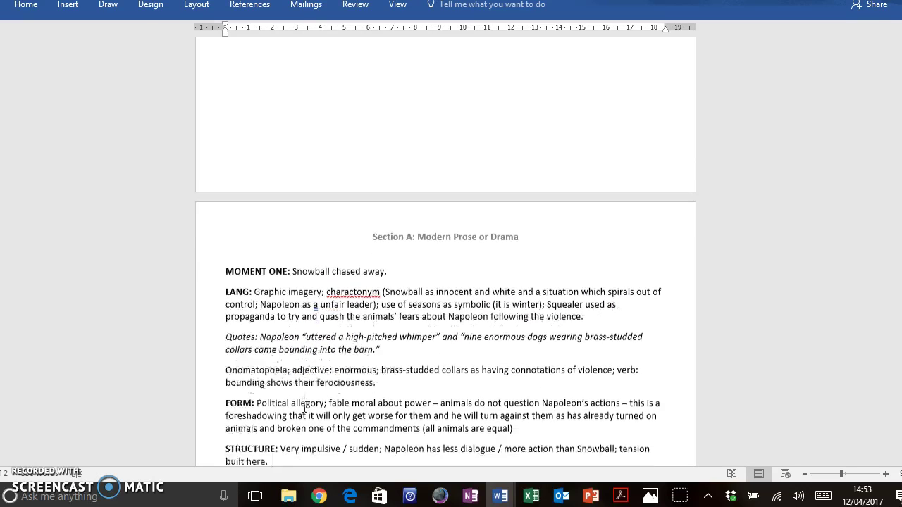
click(431, 326)
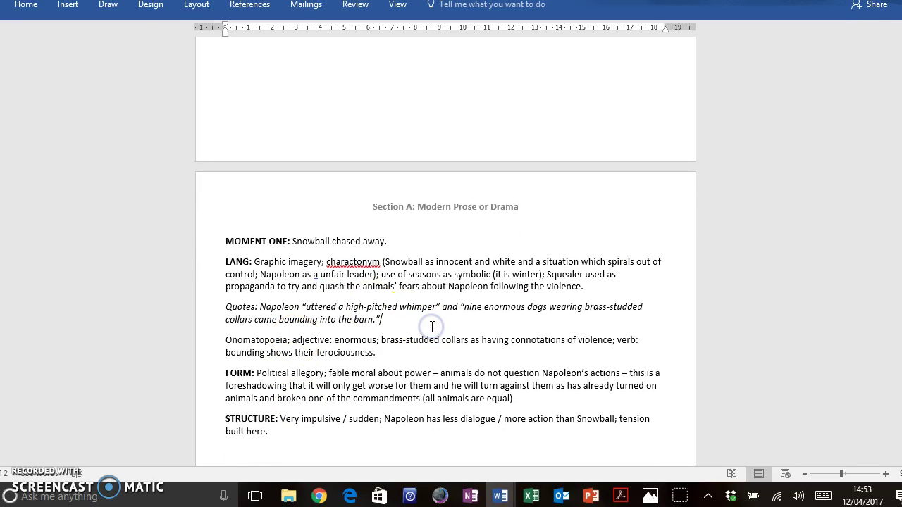
double_click(422, 306)
double_click(236, 351)
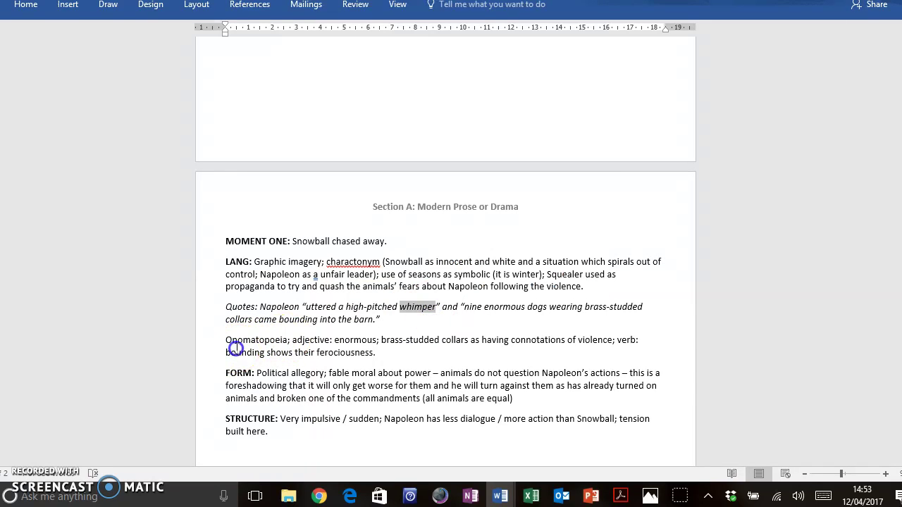
double_click(522, 306)
double_click(311, 340)
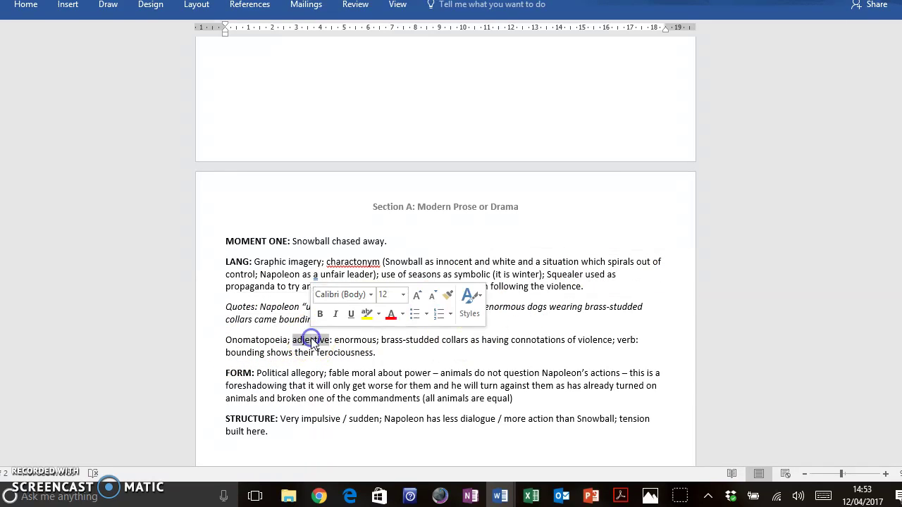
double_click(536, 344)
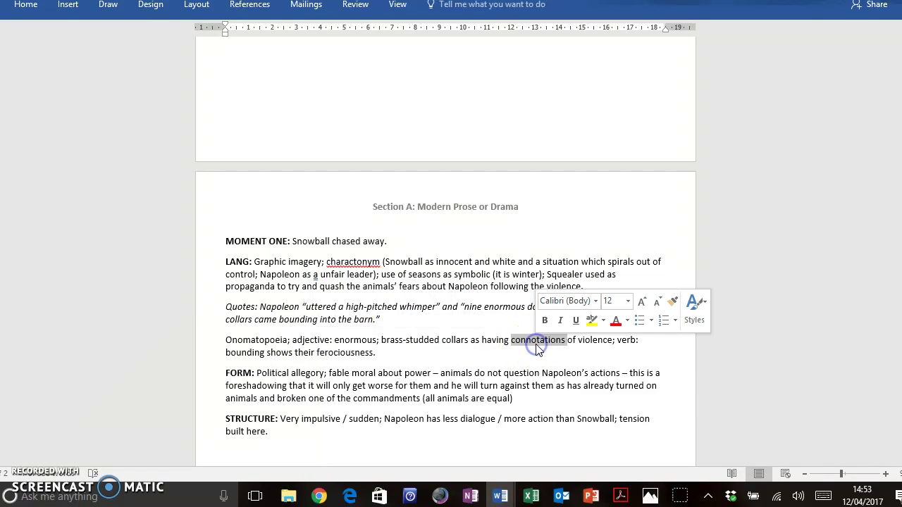
click(603, 341)
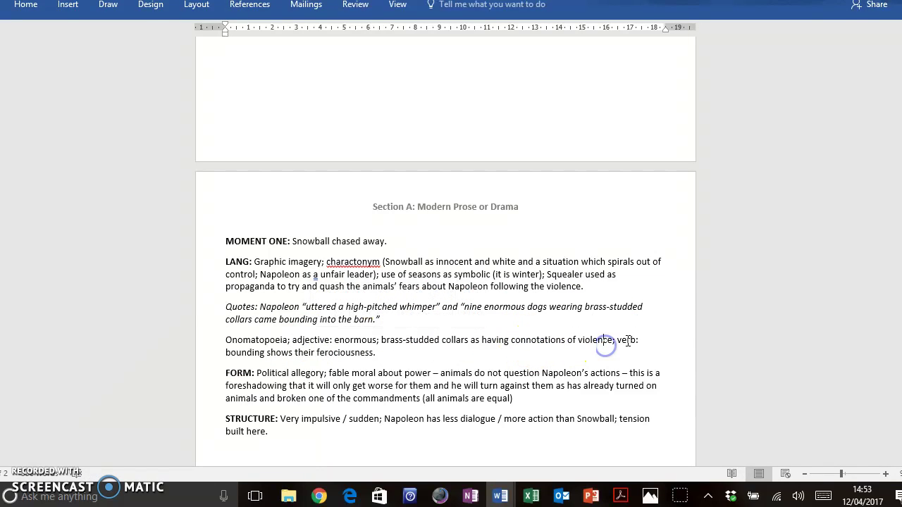
double_click(295, 320)
double_click(334, 353)
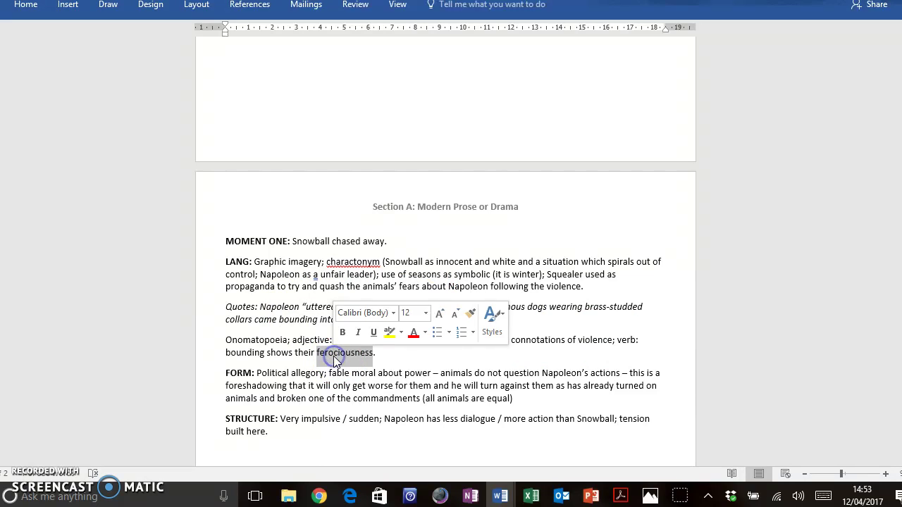
- Review the FORM notes on political allegory, the fable's moral about power and foreshadowing
click(270, 274)
double_click(281, 388)
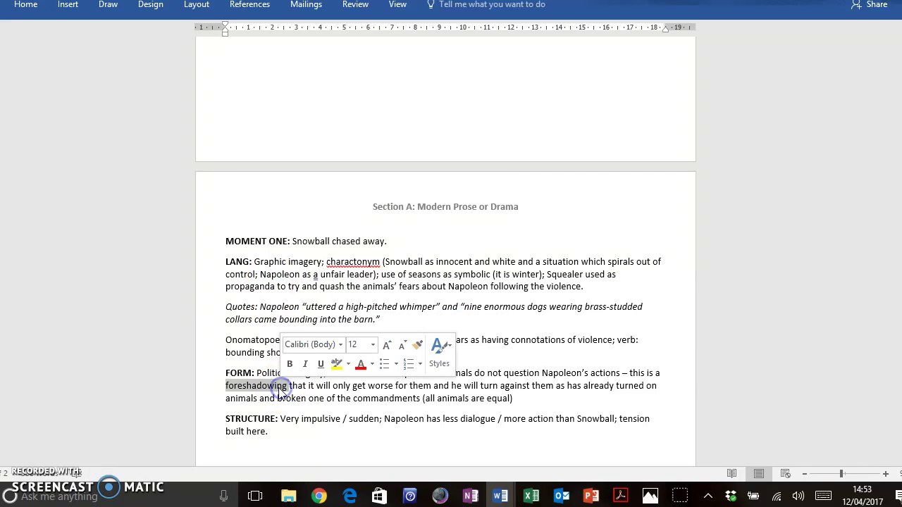
click(262, 374)
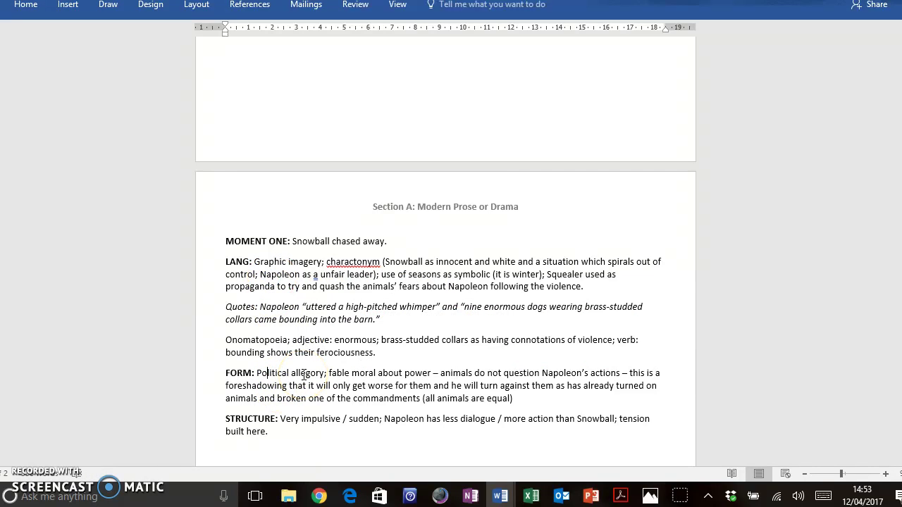
click(301, 374)
double_click(363, 373)
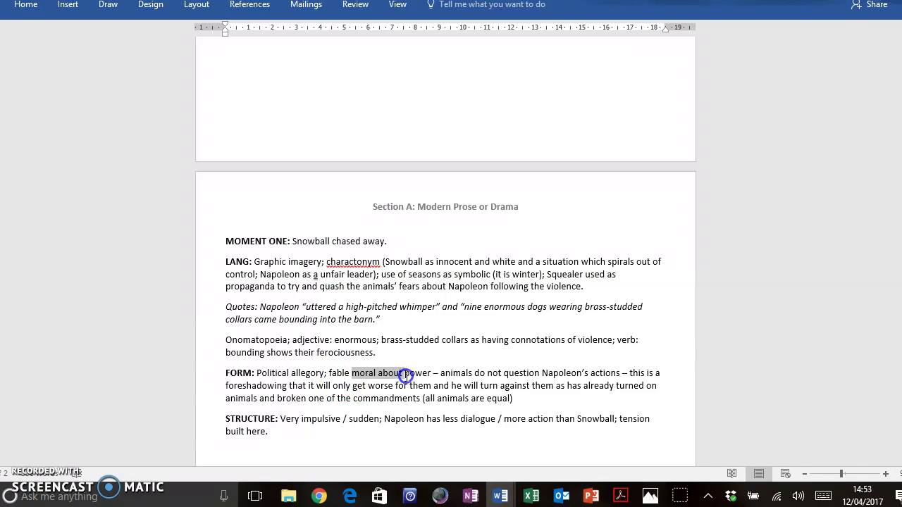
click(533, 387)
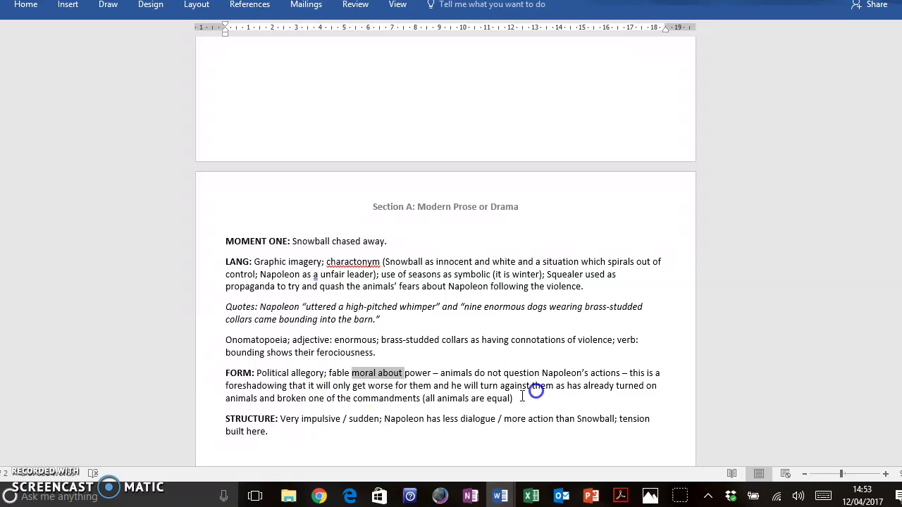
- Review the Moment One STRUCTURE notes on impulsiveness, Napoleon's lack of dialogue compared with Snowball, and tension
double_click(289, 419)
click(302, 421)
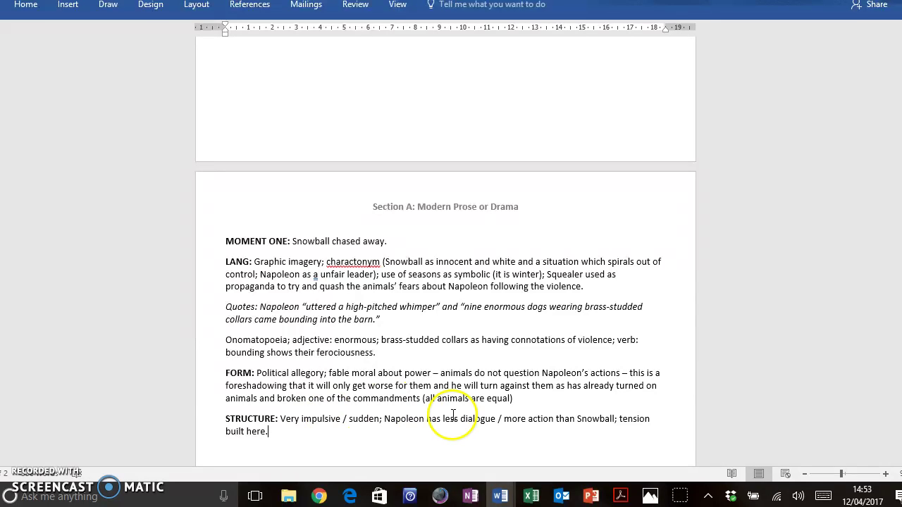
click(375, 421)
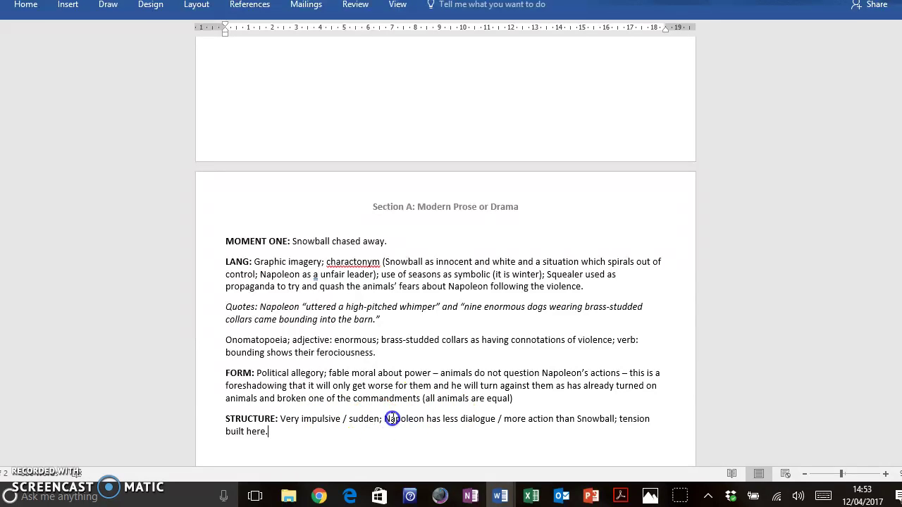
drag(391, 419, 427, 435)
click(426, 437)
double_click(406, 419)
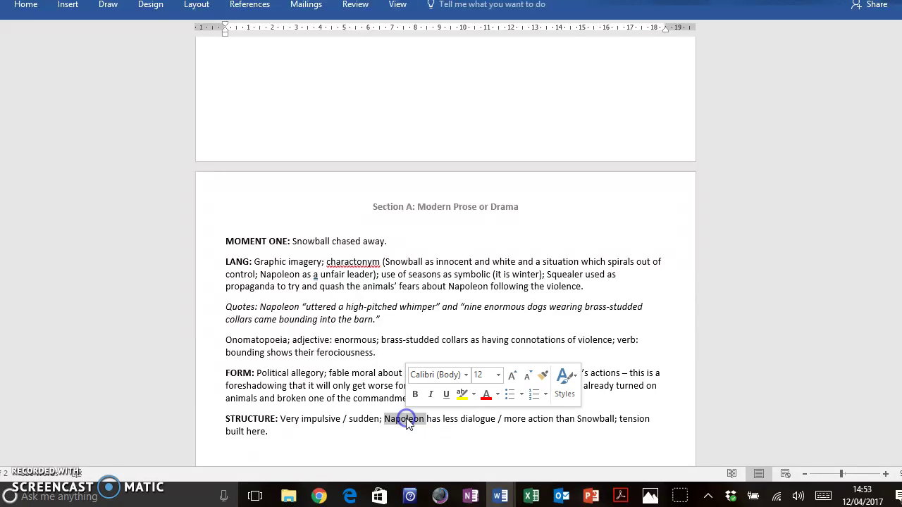
click(530, 420)
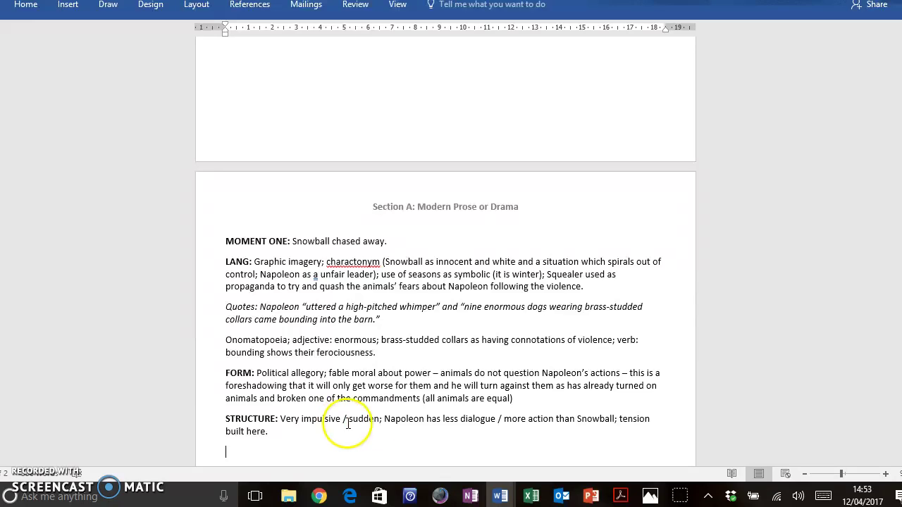
click(509, 405)
click(610, 418)
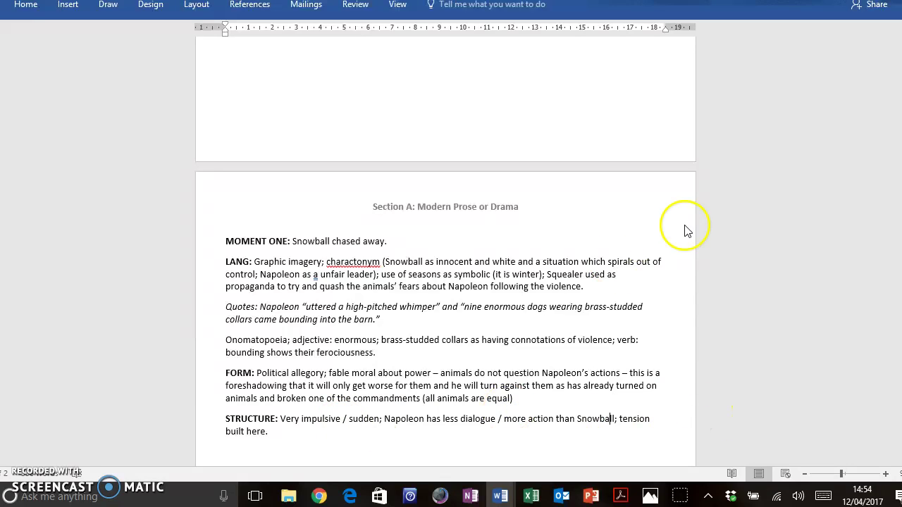
- Go to the Moment Two notes on Boxer and review the LANG points on emotive language and charactonym
drag(896, 236, 896, 248)
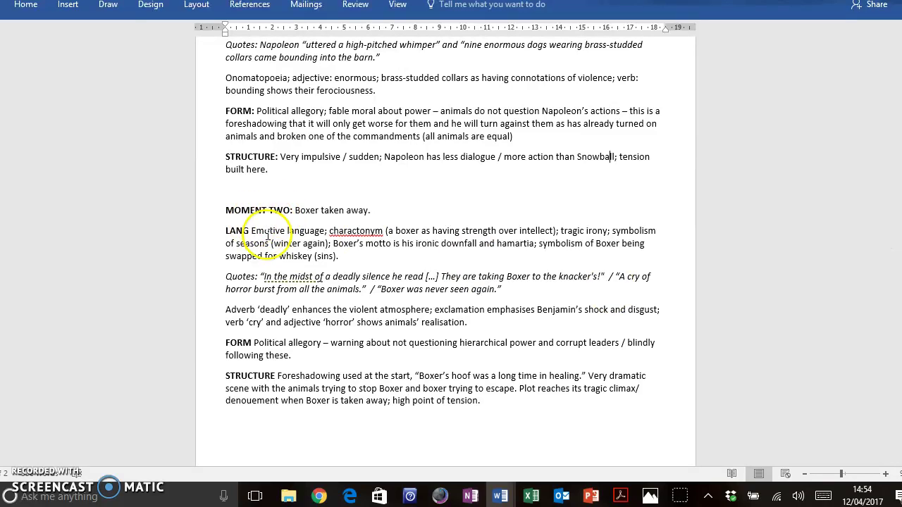
drag(251, 231, 286, 231)
double_click(296, 232)
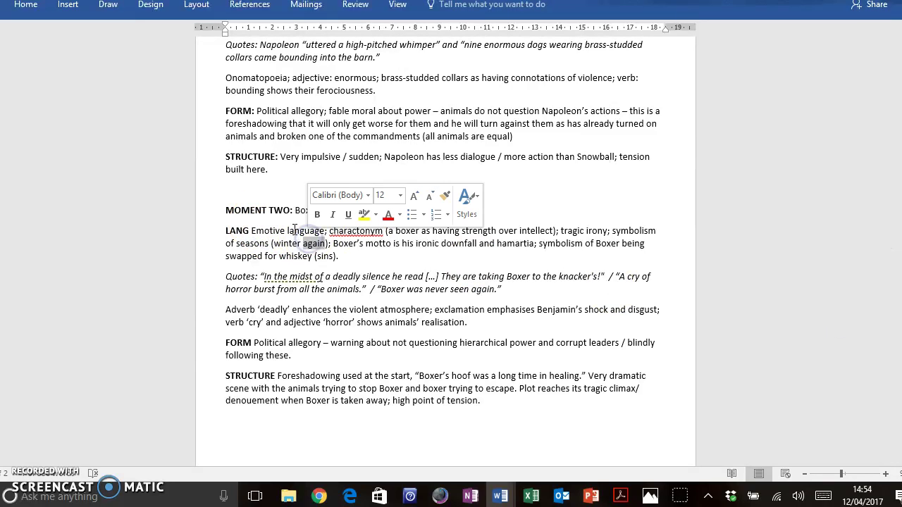
double_click(268, 232)
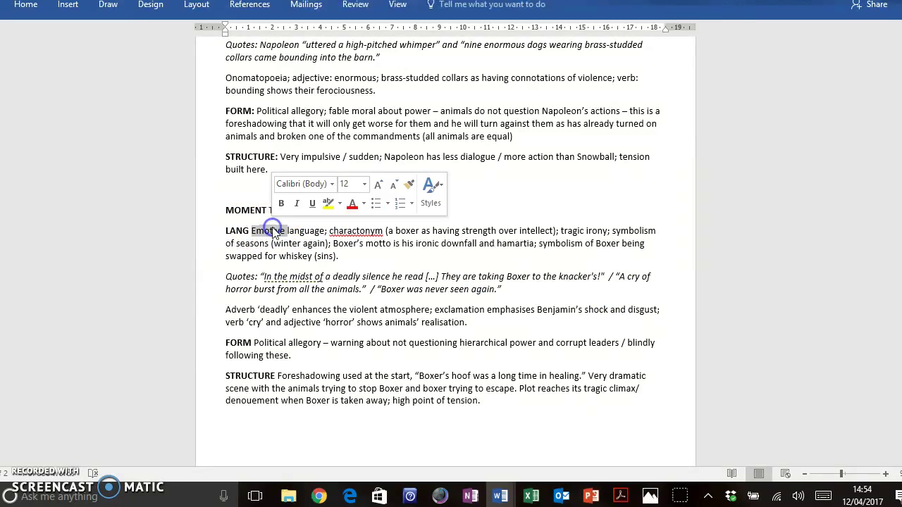
click(312, 225)
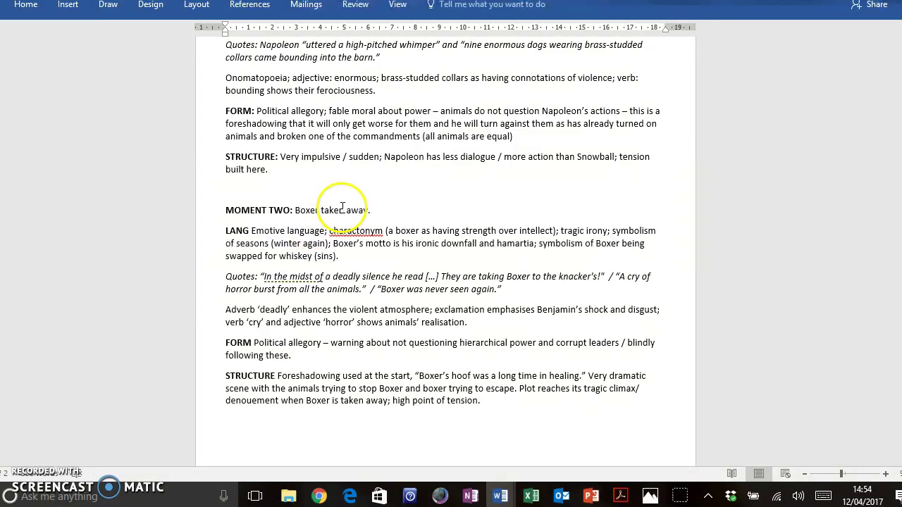
double_click(373, 231)
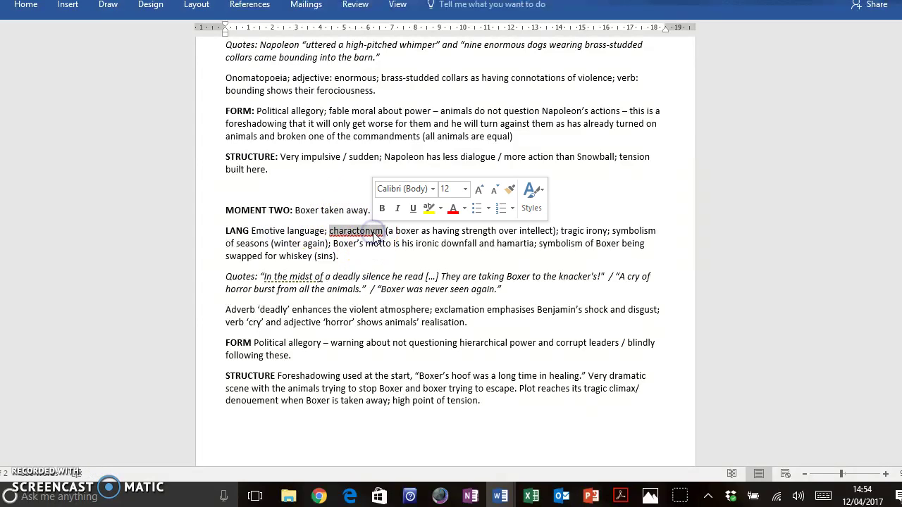
click(397, 233)
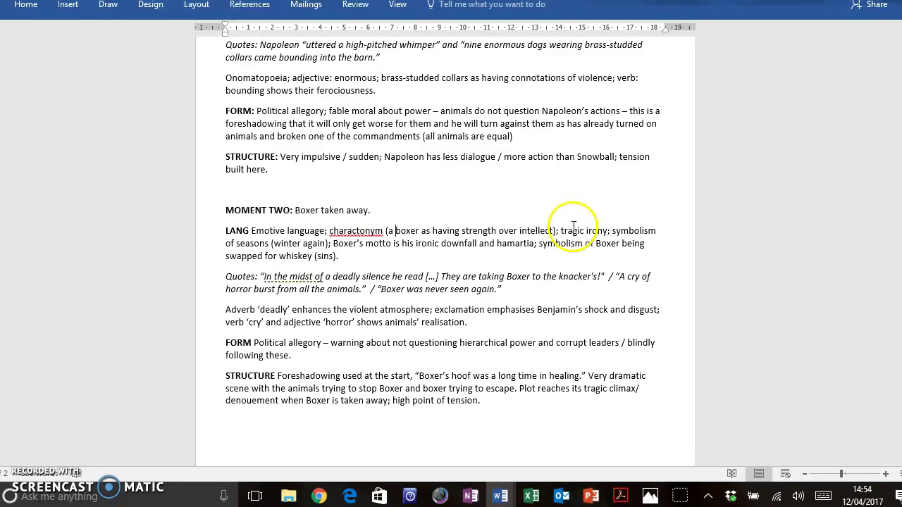
- Review the Moment Two LANG points on tragic irony, symbolism of seasons, Boxer's motto and hamartia
drag(562, 231, 600, 228)
click(597, 229)
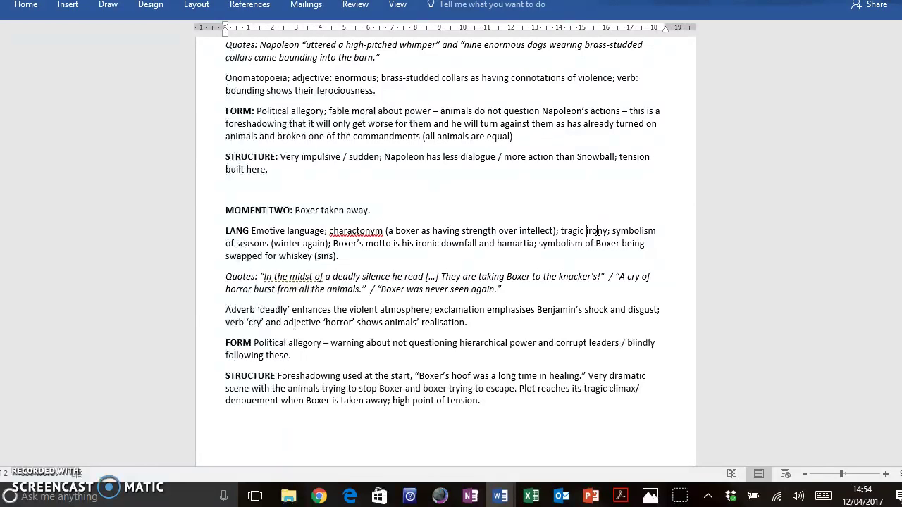
double_click(618, 232)
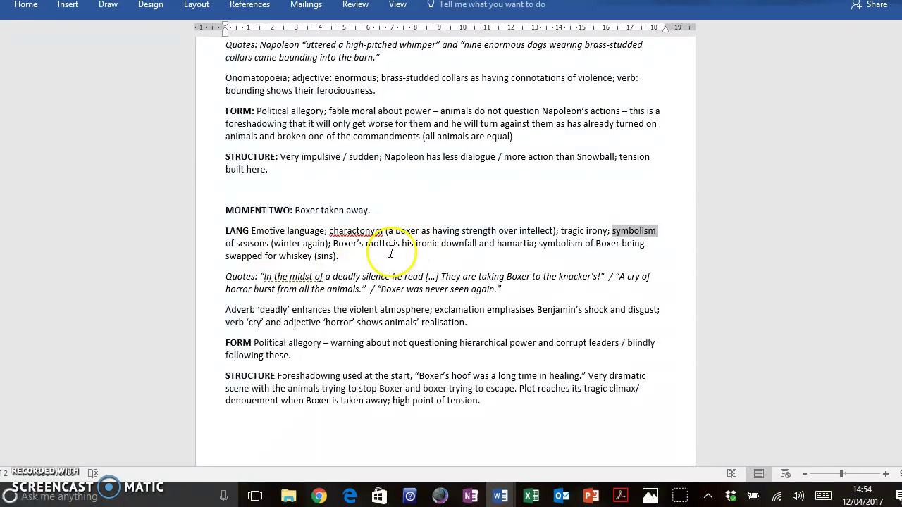
click(364, 257)
drag(347, 248, 377, 248)
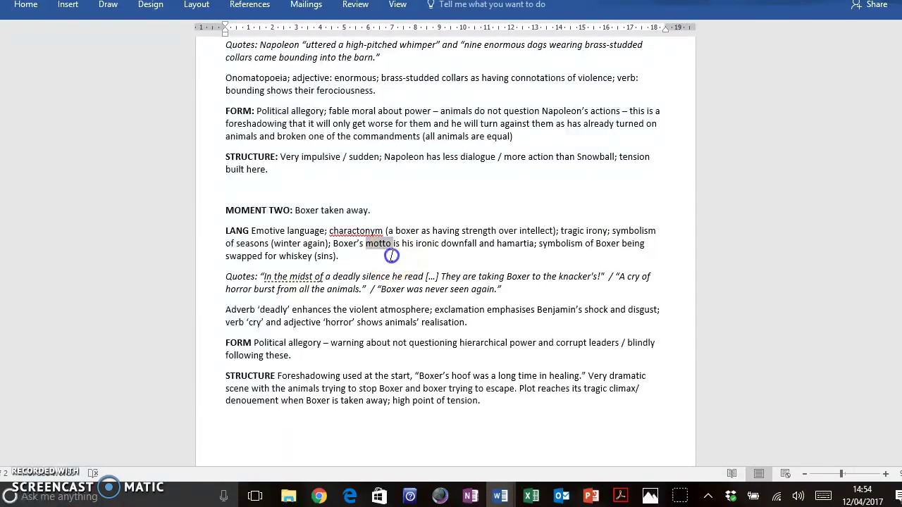
click(416, 261)
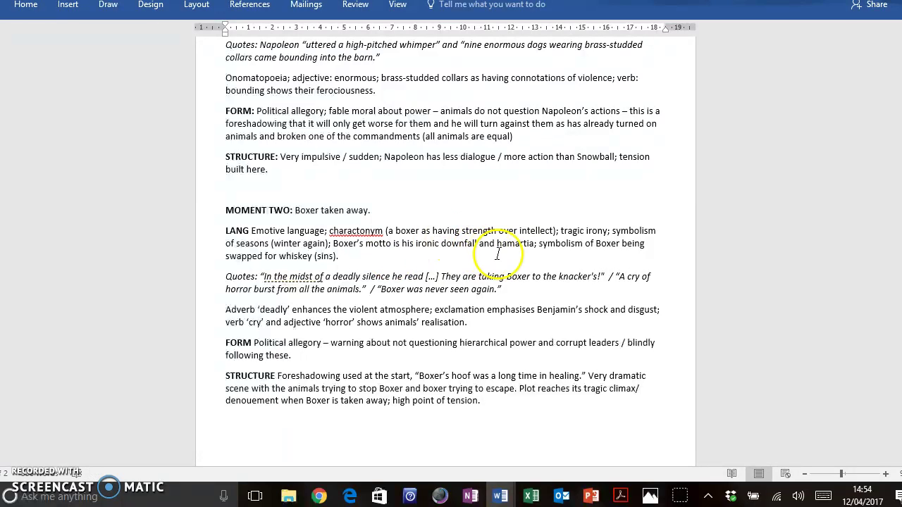
click(527, 243)
double_click(527, 243)
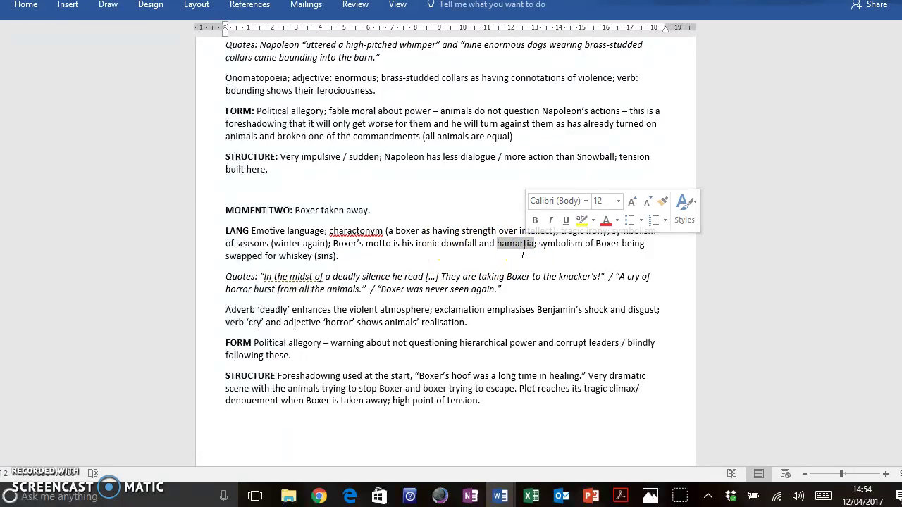
click(523, 253)
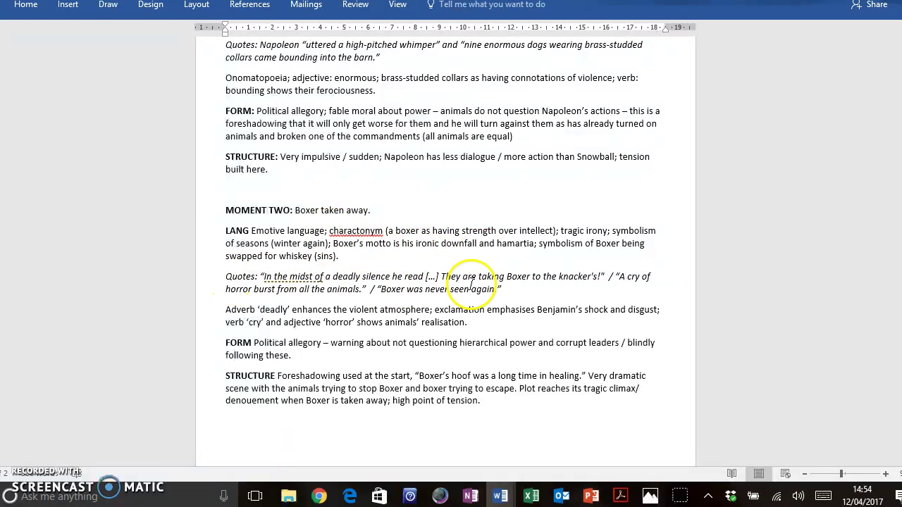
- Read the Moment Two FORM notes on political allegory and the STRUCTURE notes on foreshadowing and tragic climax
click(299, 354)
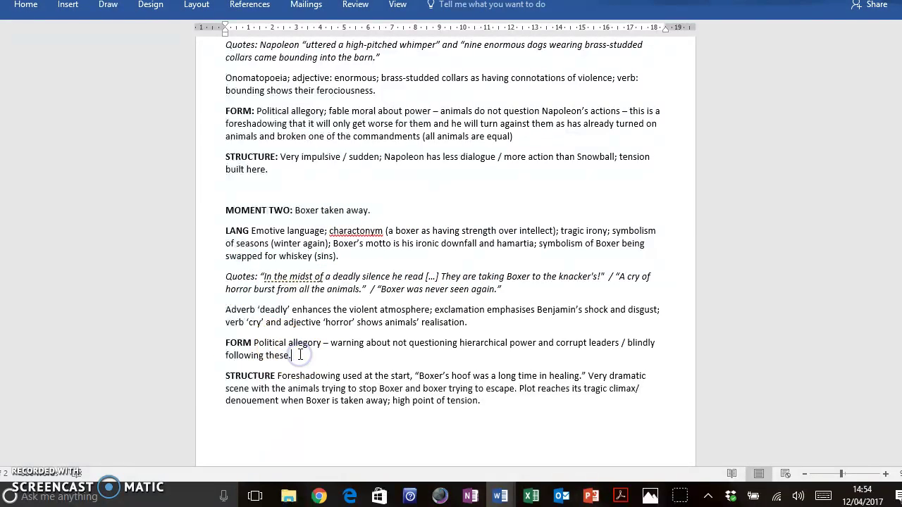
click(298, 376)
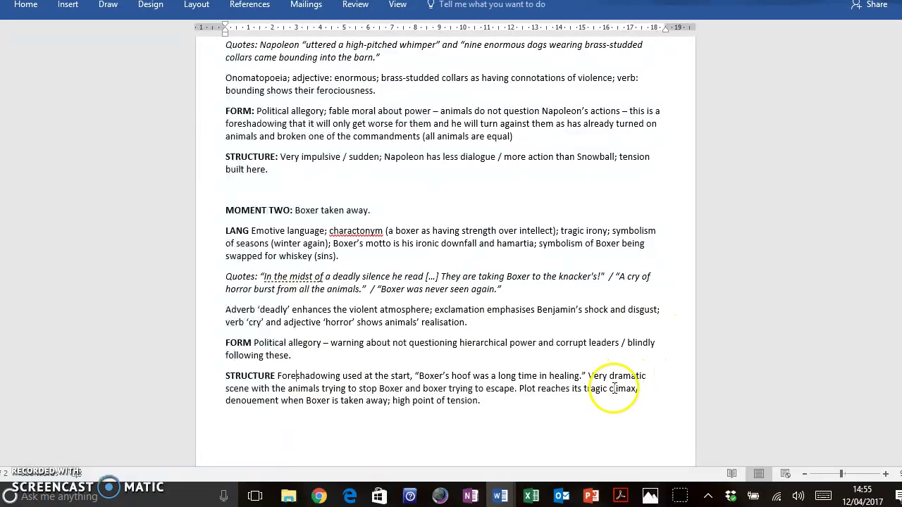
click(502, 400)
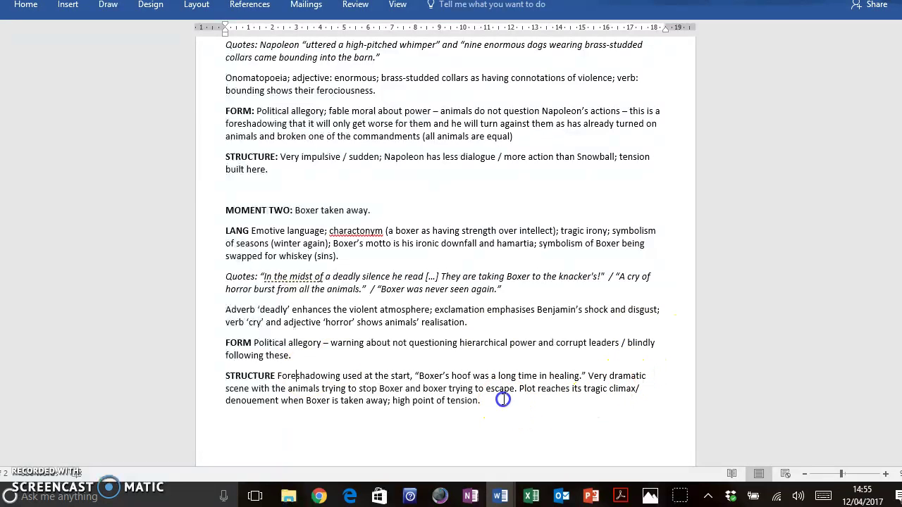
- Bring up the full written answer to part b) and read its opening sentence on Snowball's impulsive expulsion
key(ctrl+Home)
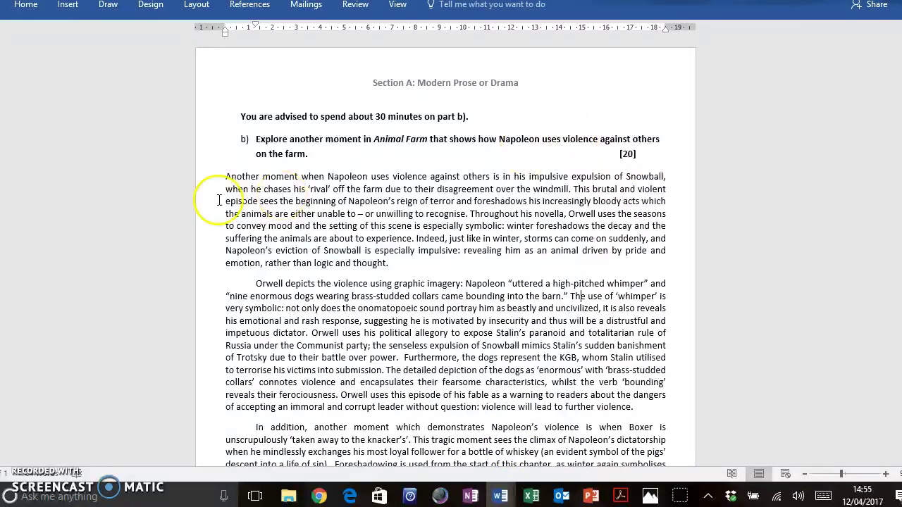
drag(220, 177, 359, 181)
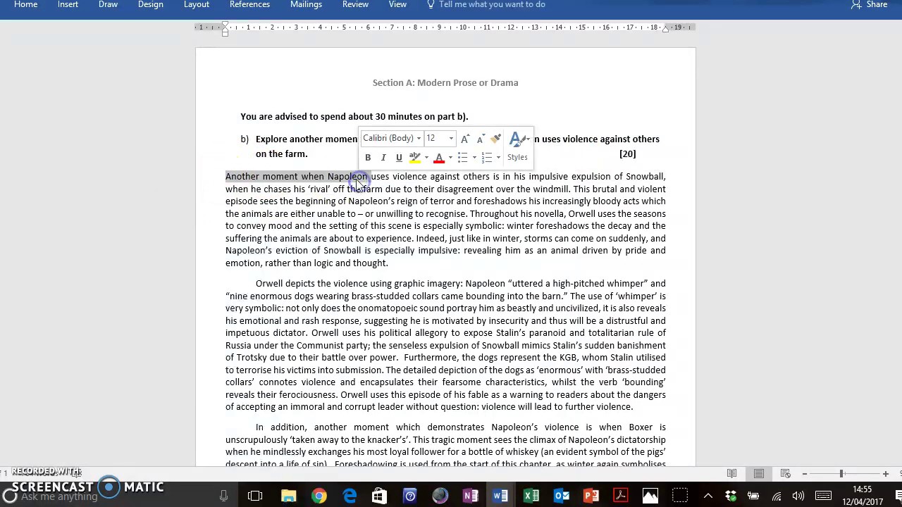
click(373, 180)
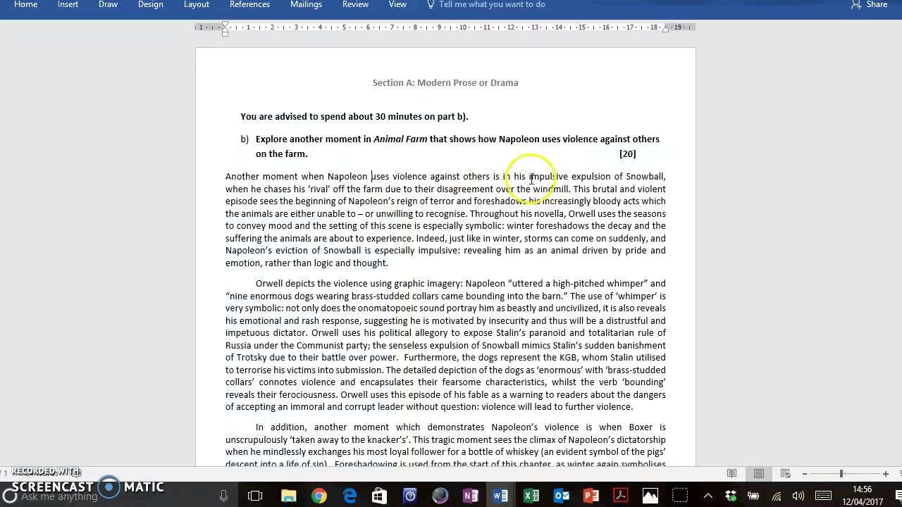
click(371, 178)
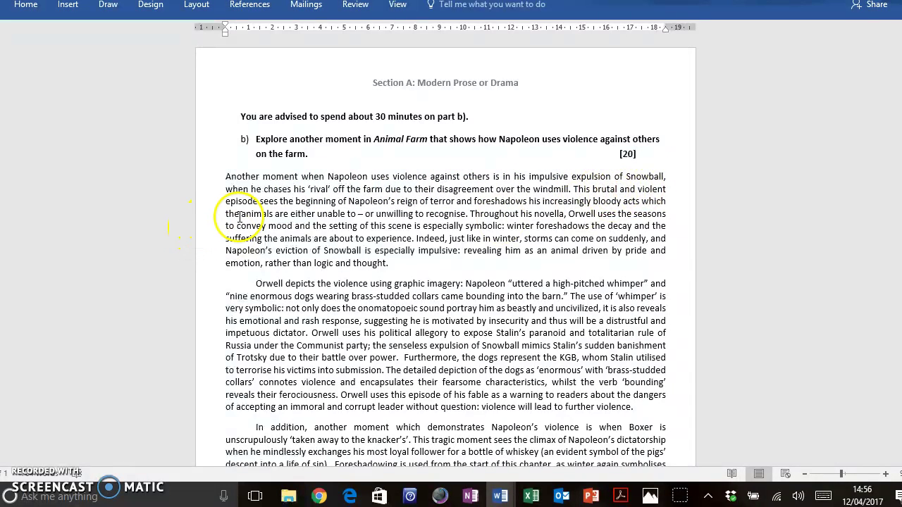
- Examine how the first paragraph describes Napoleon's reign of terror and foreshadows his bloody acts
drag(302, 201, 358, 202)
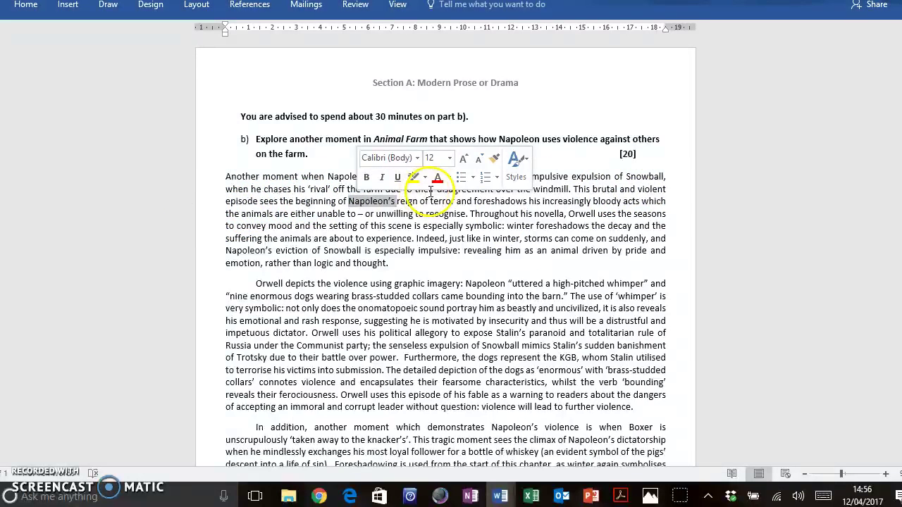
click(471, 199)
drag(472, 200, 526, 203)
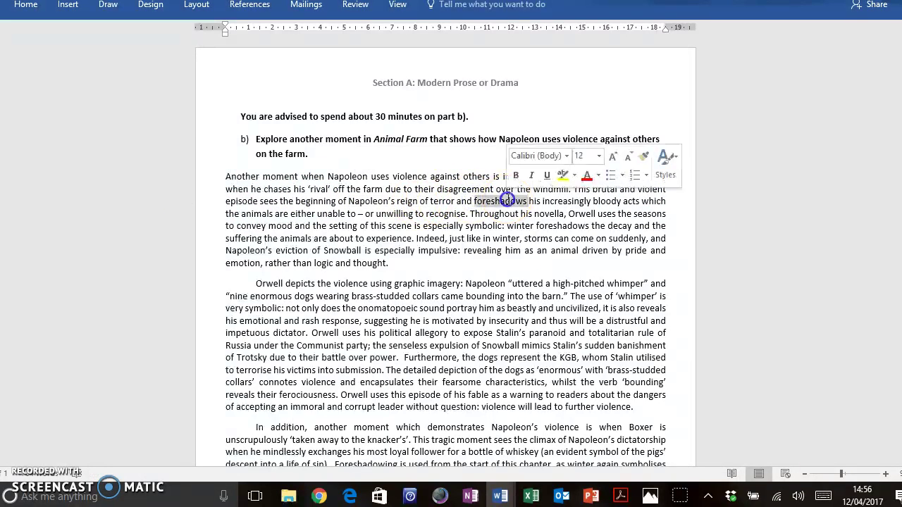
click(569, 202)
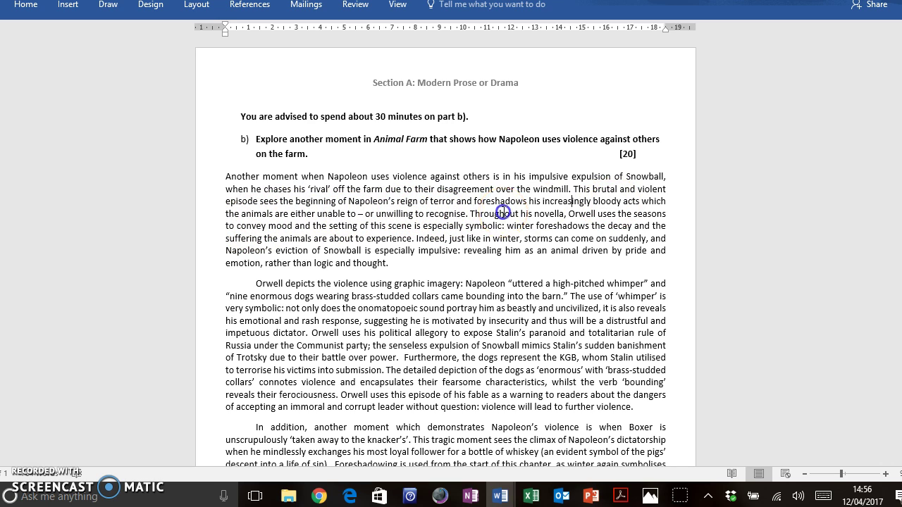
- Examine the first paragraph's sentence on Orwell using the seasons to convey mood throughout the novella
double_click(500, 207)
shift+click(573, 208)
click(573, 209)
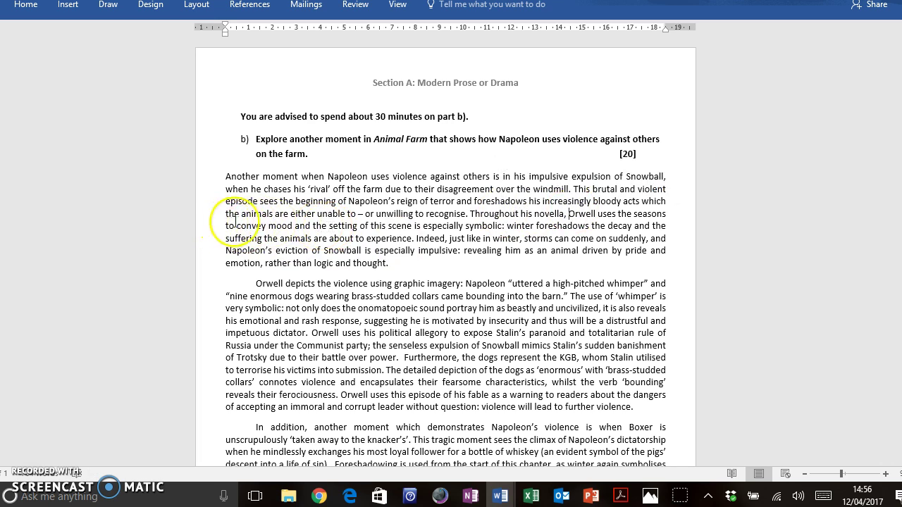
click(291, 230)
drag(292, 230, 480, 214)
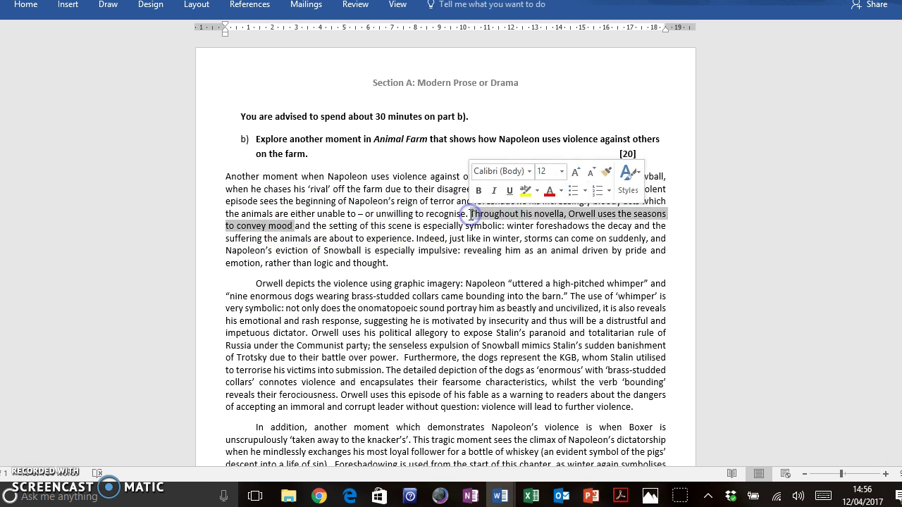
click(226, 224)
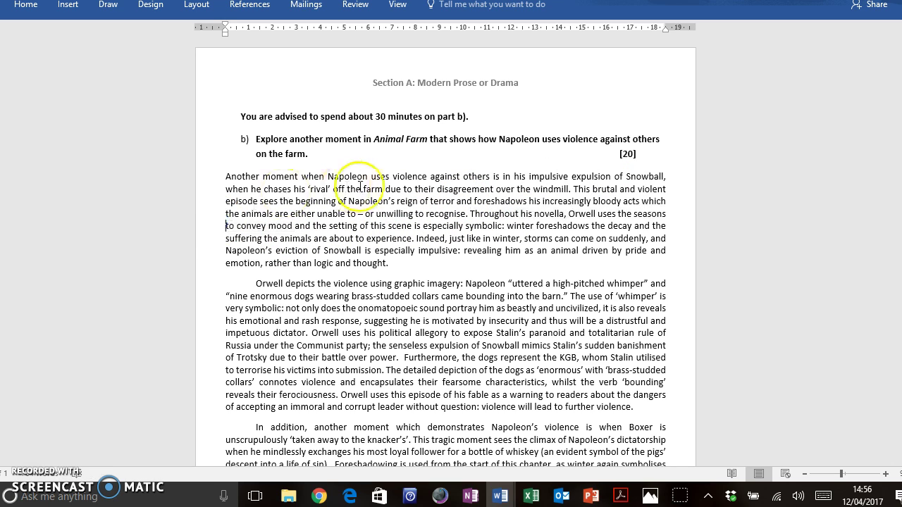
- Make the word "symbolic" bold in the answer's first paragraph and read on to the paragraph's end
double_click(484, 225)
click(489, 202)
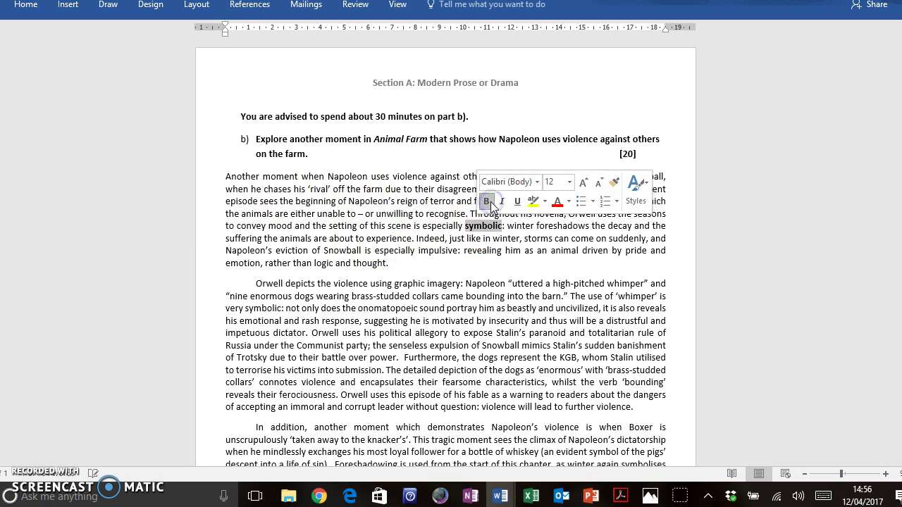
click(491, 238)
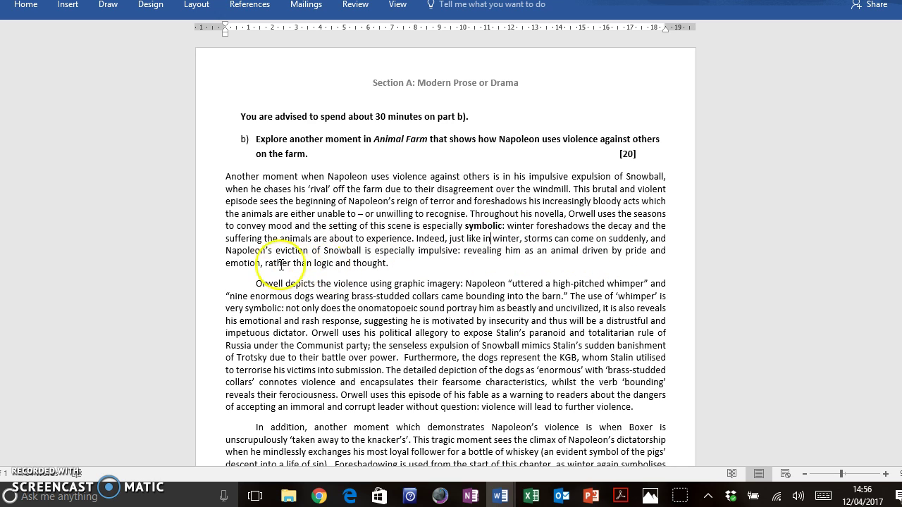
click(399, 263)
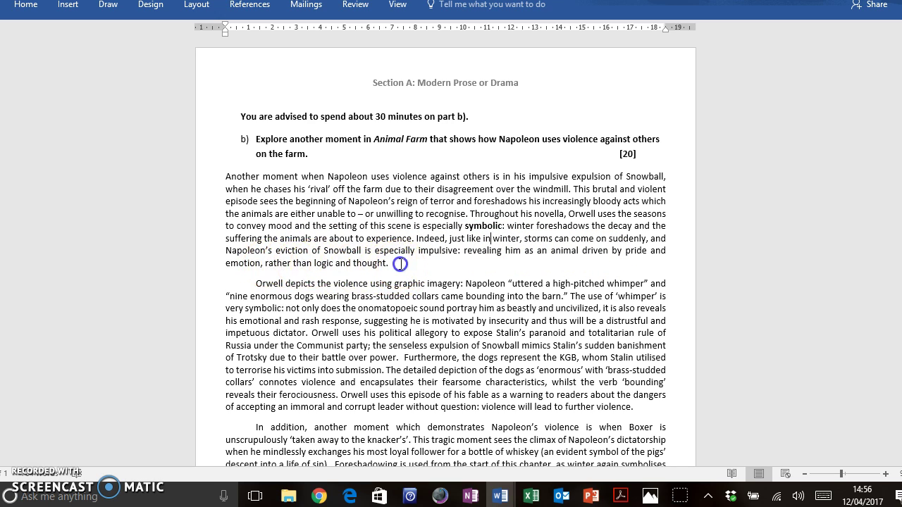
- Make the term "graphic imagery" bold in the first sentence of the answer's second paragraph
scroll(445, 252, down, 5)
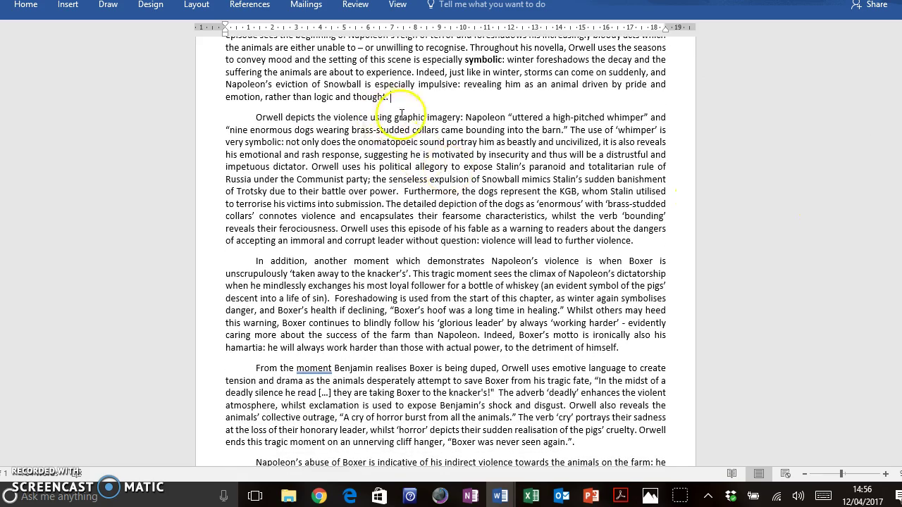
drag(395, 118, 451, 118)
click(459, 91)
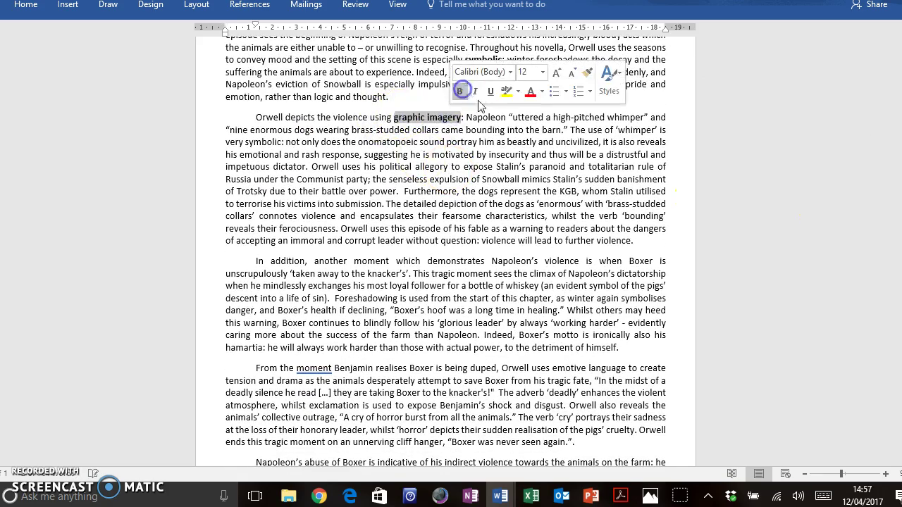
- Make the quotation "uttered a high-pitched whimper" bold in the first sentence of the answer's second paragraph
drag(395, 98, 642, 113)
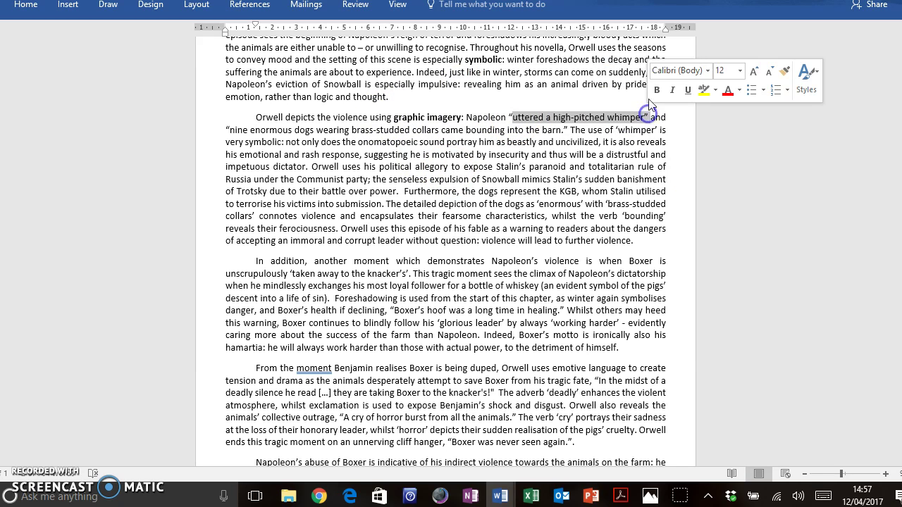
click(657, 90)
click(645, 119)
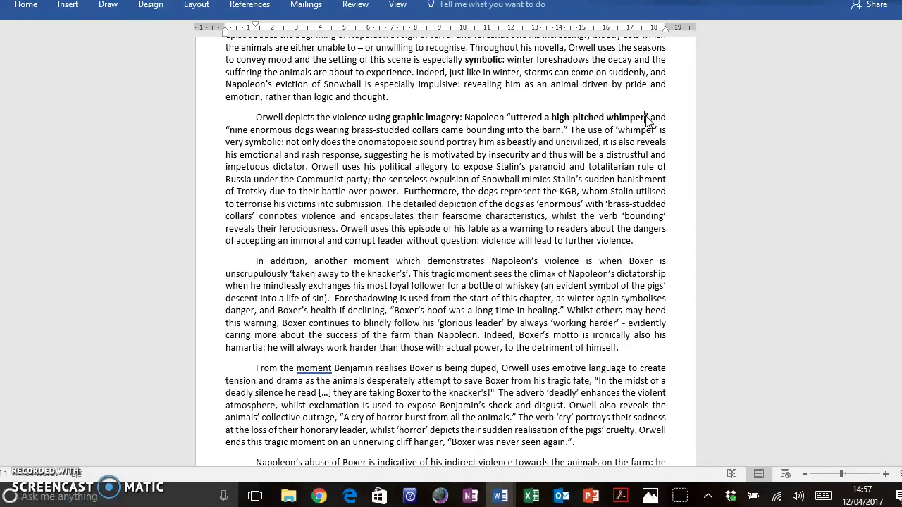
double_click(486, 117)
click(373, 146)
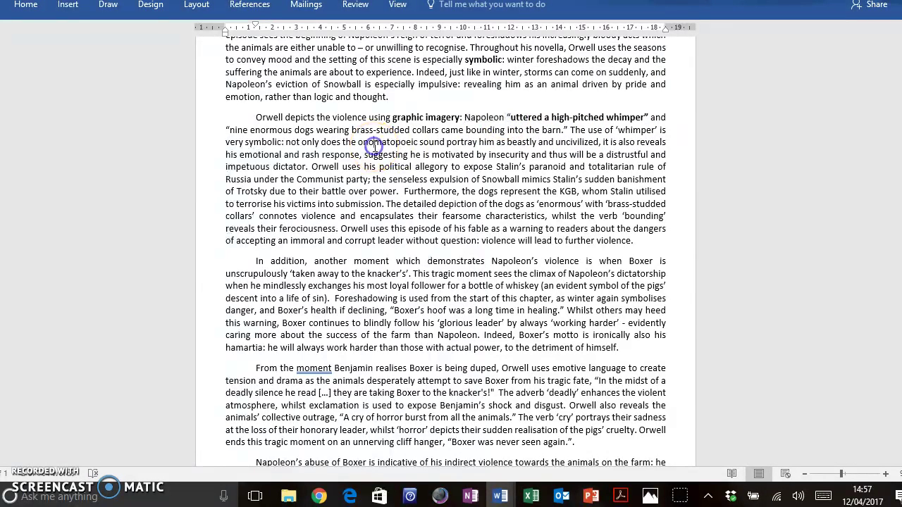
- Examine the second paragraph's sentences on the political allegory of Stalin, Trotsky and the KGB, reading on to the paragraph's end
drag(311, 166, 571, 203)
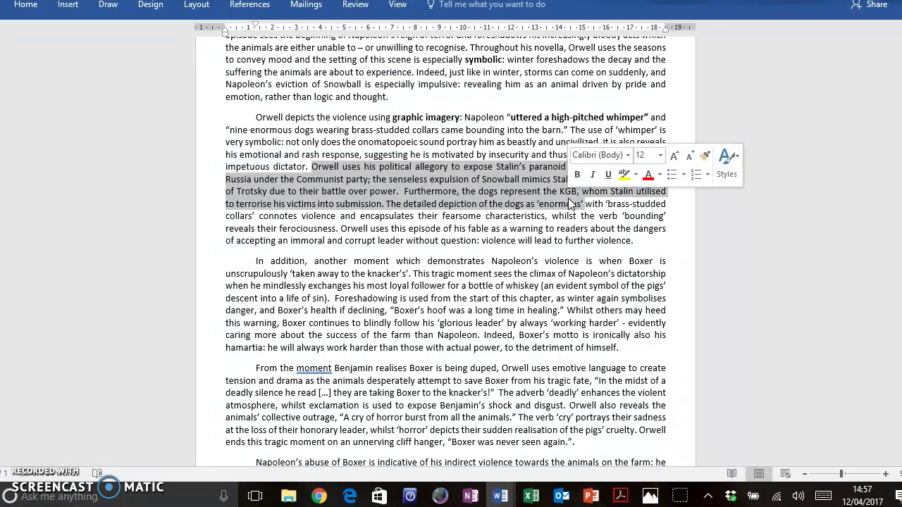
click(521, 197)
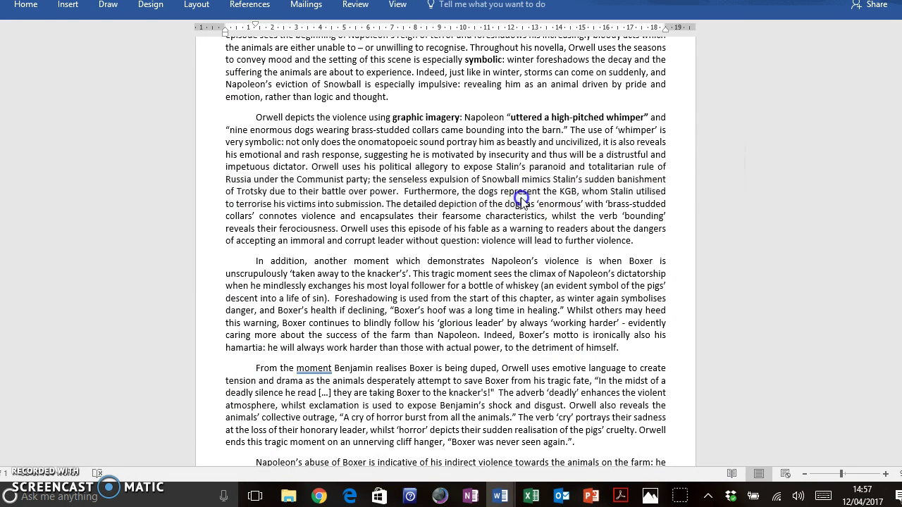
click(386, 185)
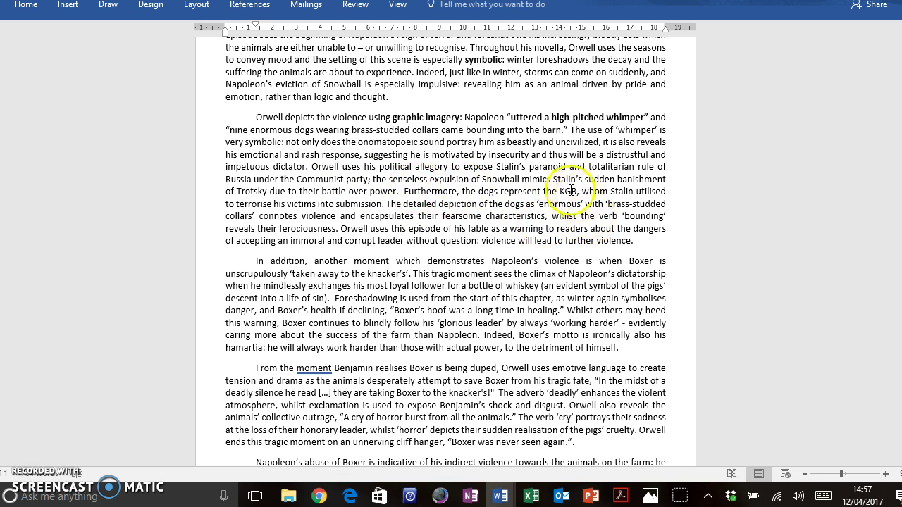
click(649, 224)
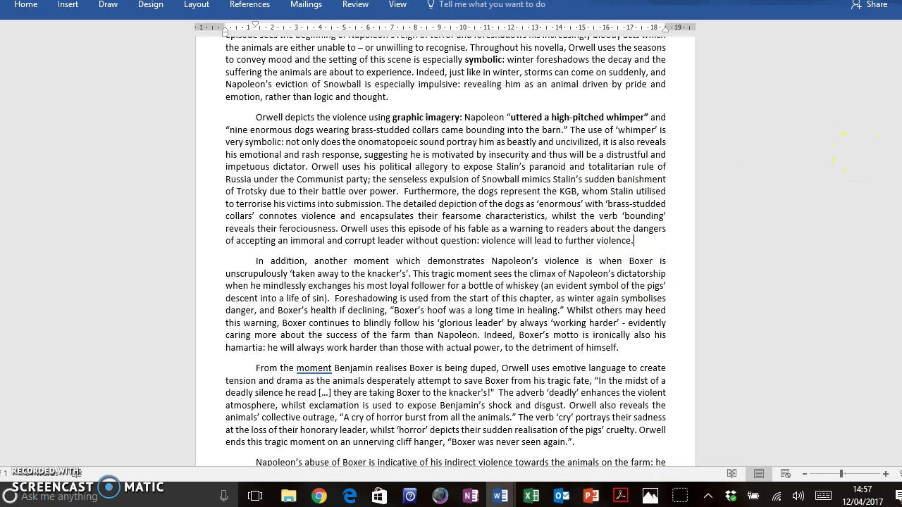
- Make the words "tragic" and "climax" bold in the paragraph about Boxer being taken to the knacker's
scroll(446, 253, down, 4)
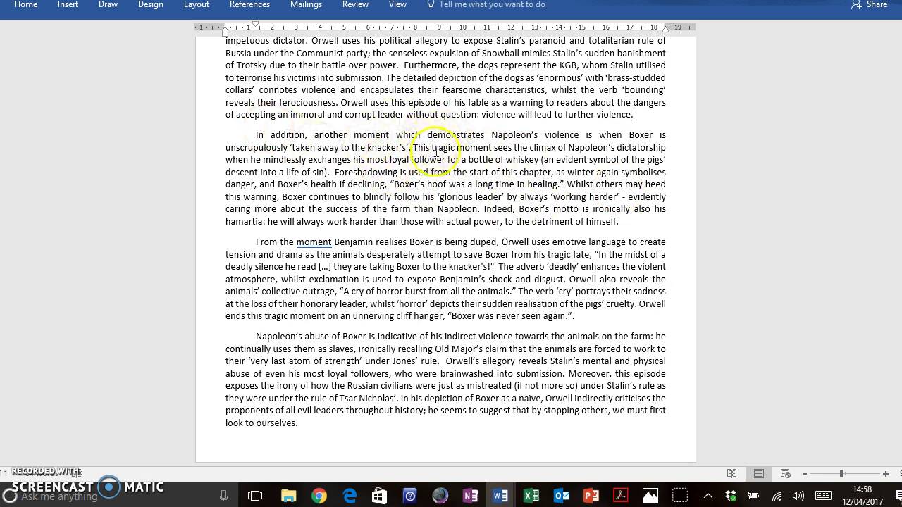
double_click(443, 148)
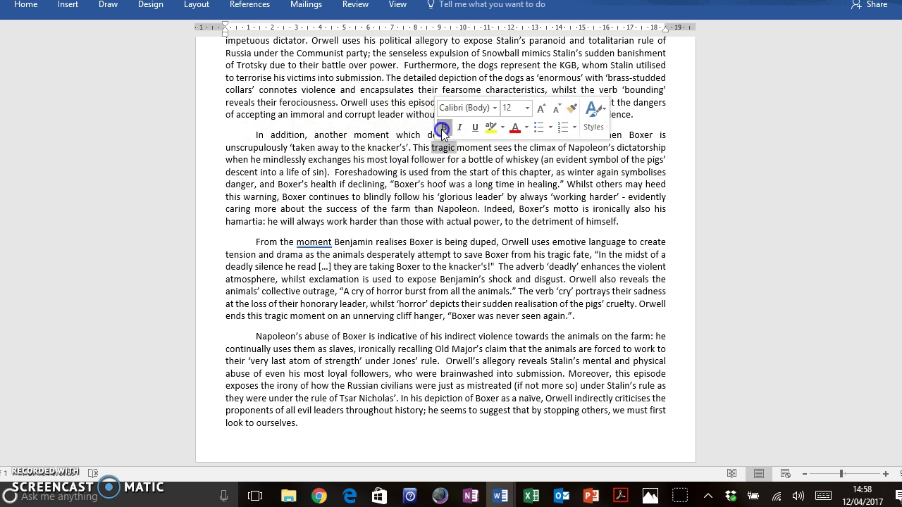
click(444, 129)
click(476, 164)
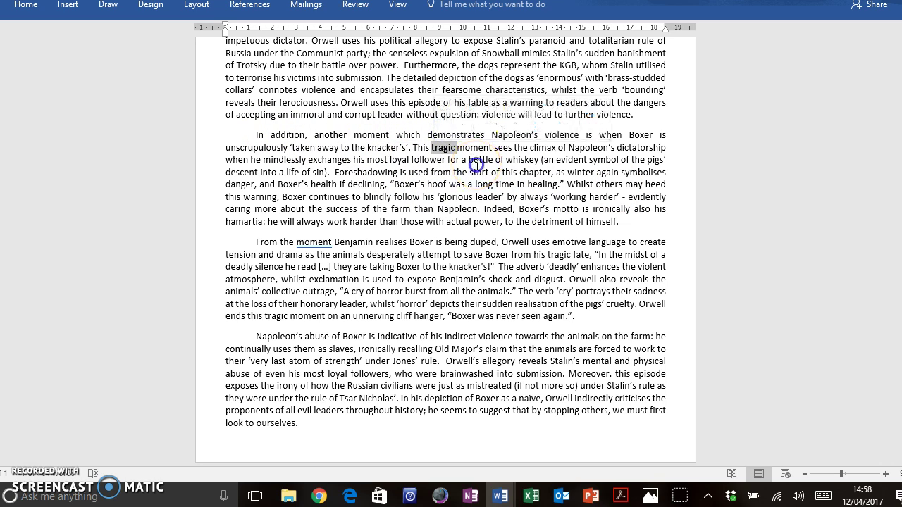
double_click(543, 147)
click(554, 125)
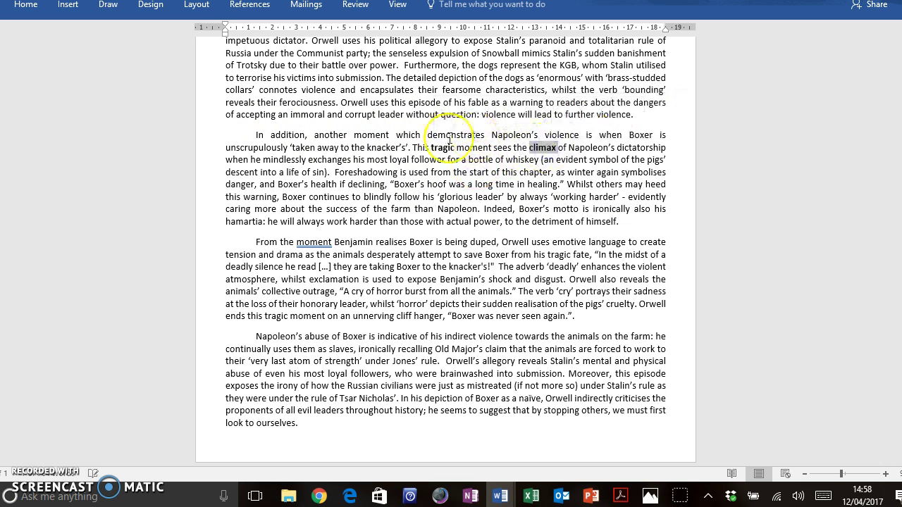
click(589, 145)
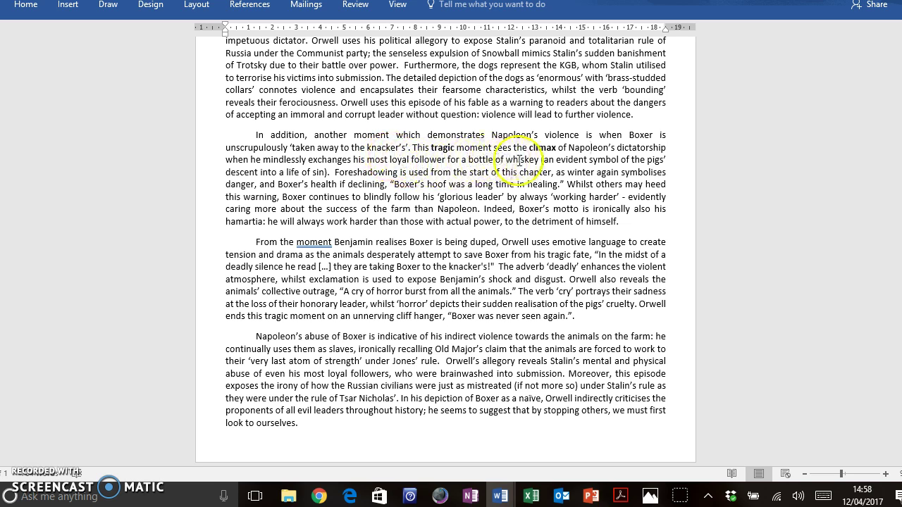
- Examine the third paragraph's remark on whiskey as a symbol of the pigs' descent into a life of sin
drag(506, 159, 668, 158)
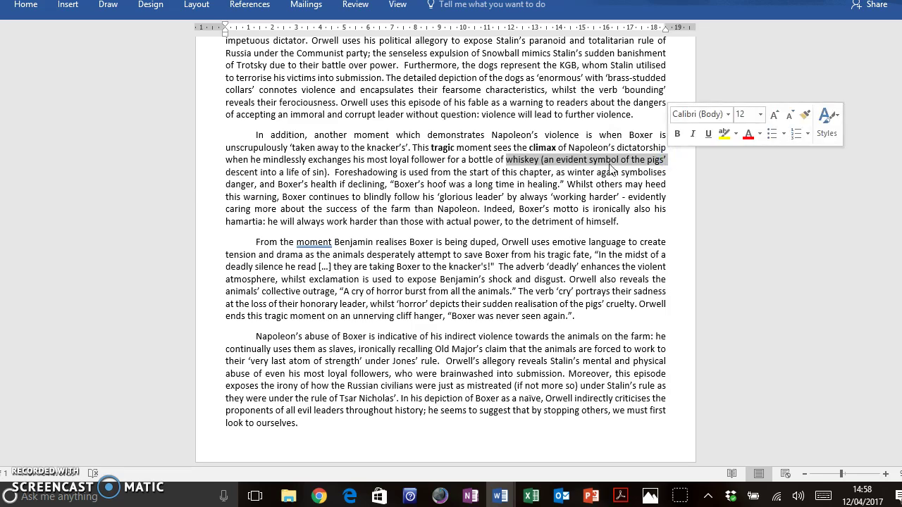
click(334, 173)
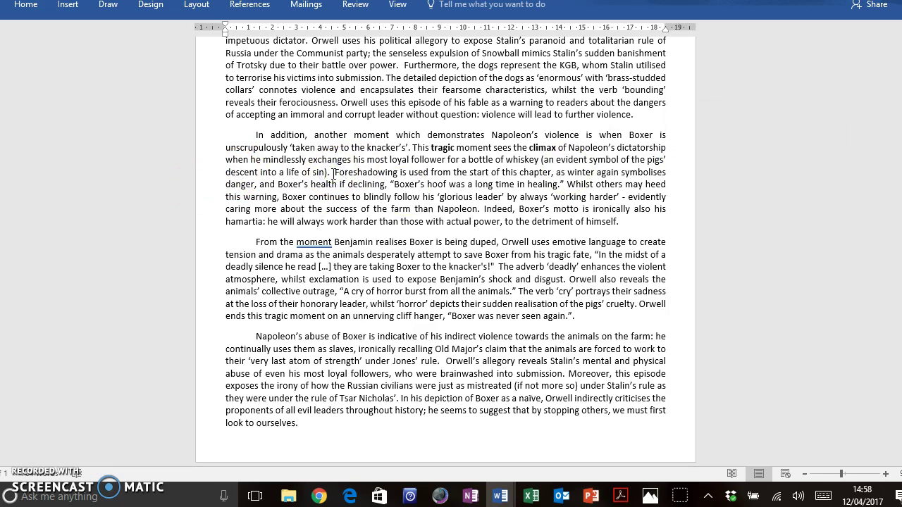
drag(333, 173, 510, 161)
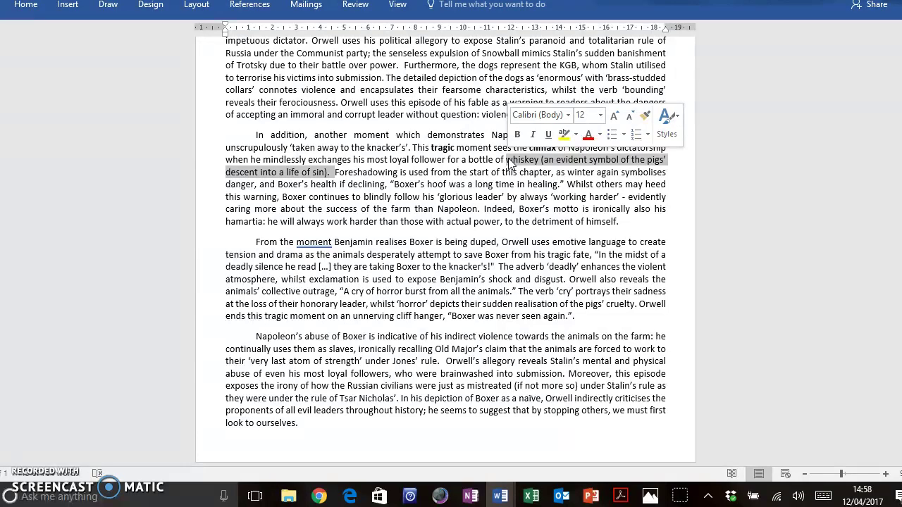
click(393, 208)
- Make the word "Foreshadowing" bold in the third paragraph and read its closing sentence on Boxer's ironic motto
double_click(370, 172)
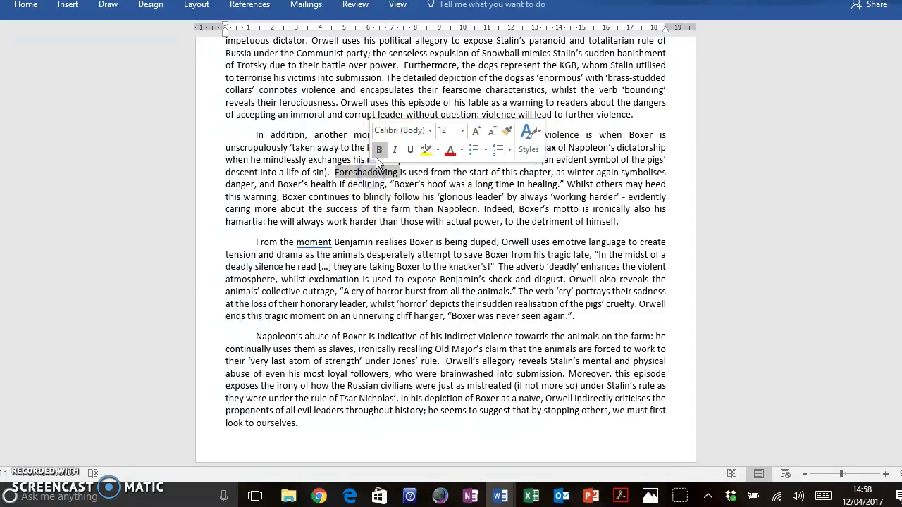
click(378, 150)
click(560, 203)
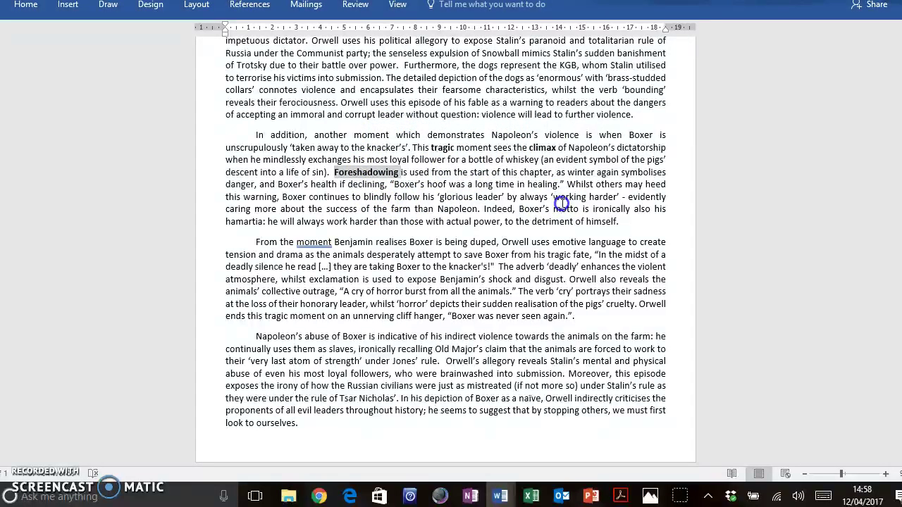
drag(491, 209, 518, 209)
drag(582, 206, 598, 208)
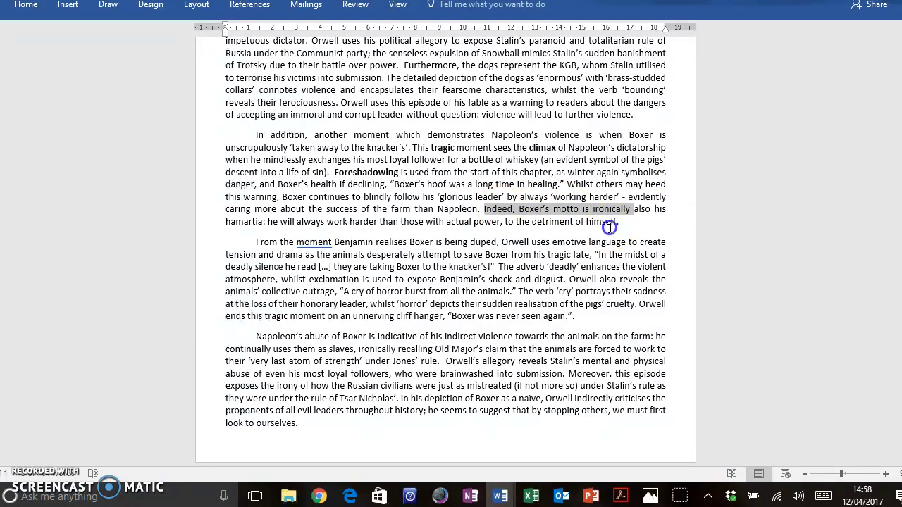
click(611, 222)
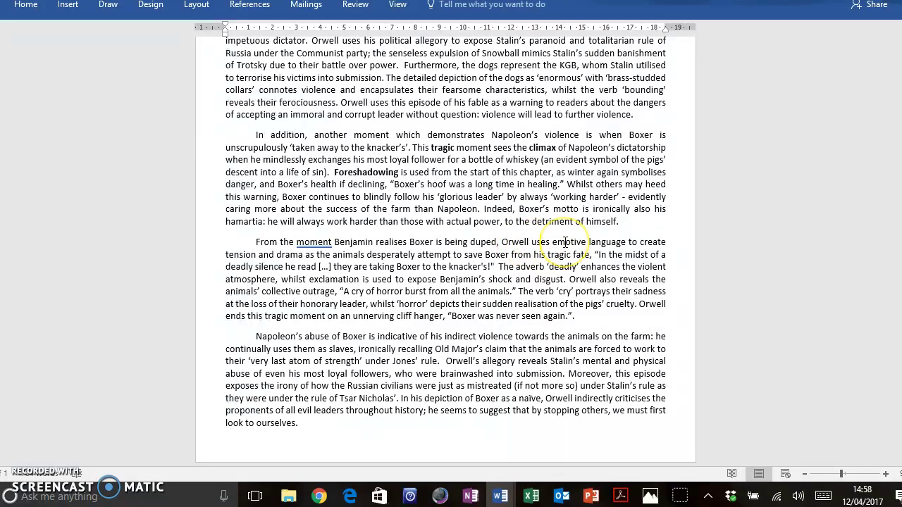
- Make the whole sentence on the adverb 'deadly' and the exclamation bold in the paragraph about Benjamin's realisation
click(566, 280)
drag(566, 280, 506, 270)
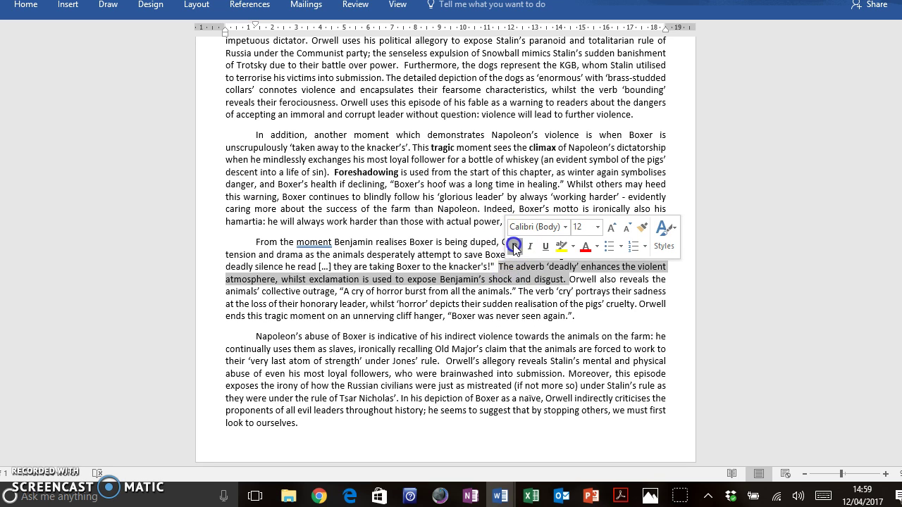
click(510, 244)
- Make the word "verb" before 'cry' and the term "cliff hanger" bold in the paragraph about Benjamin's realisation
click(561, 281)
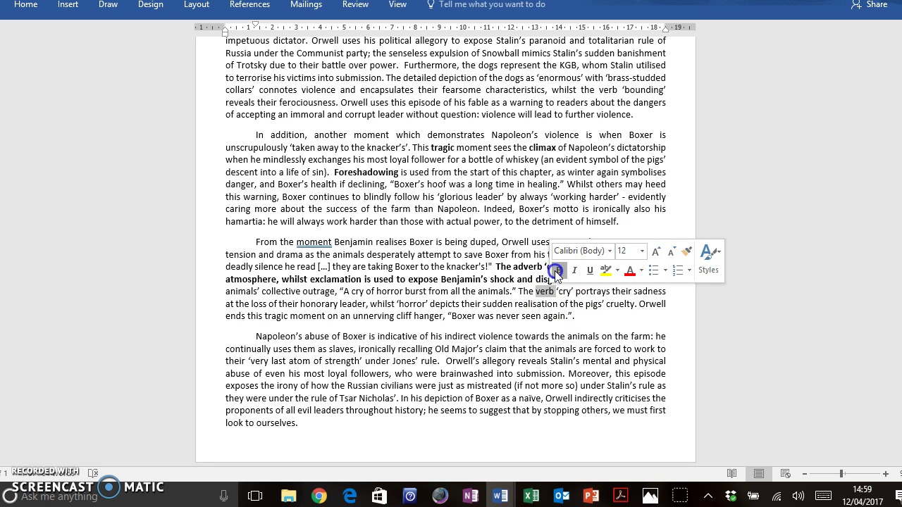
click(559, 270)
click(380, 321)
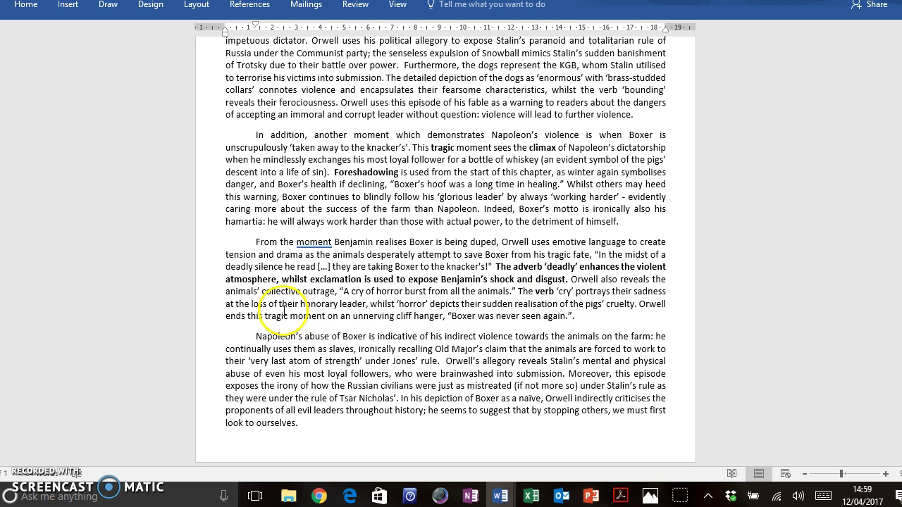
drag(395, 315, 434, 316)
click(439, 291)
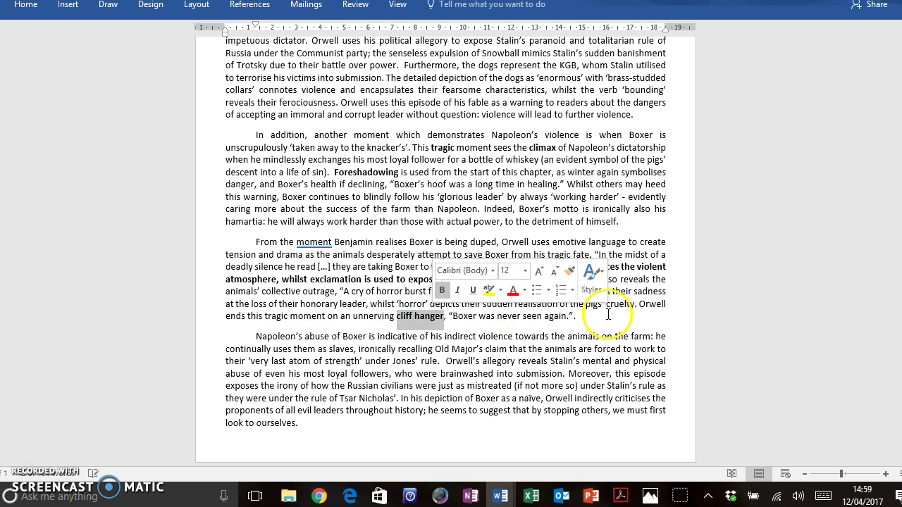
click(608, 315)
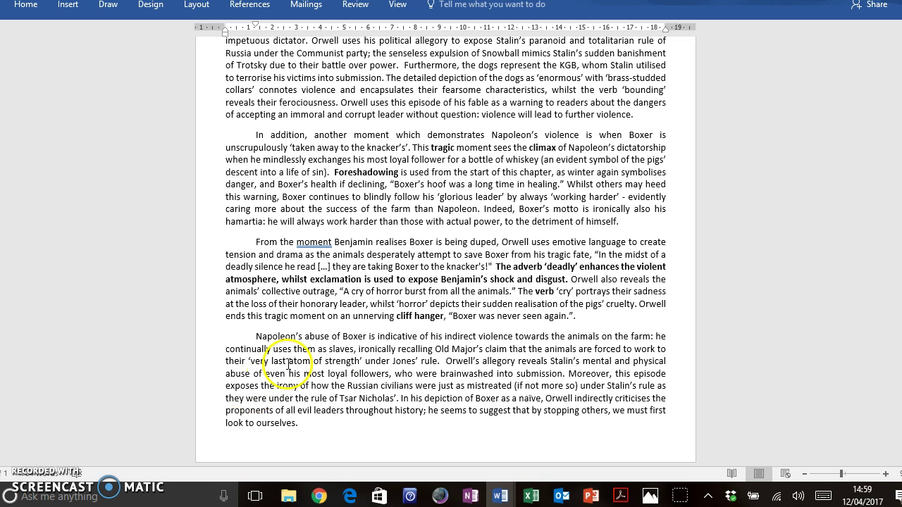
- Look over the final paragraph and make its words "their 'very last atom of strength' under Jones' rule" bold
drag(256, 336, 305, 423)
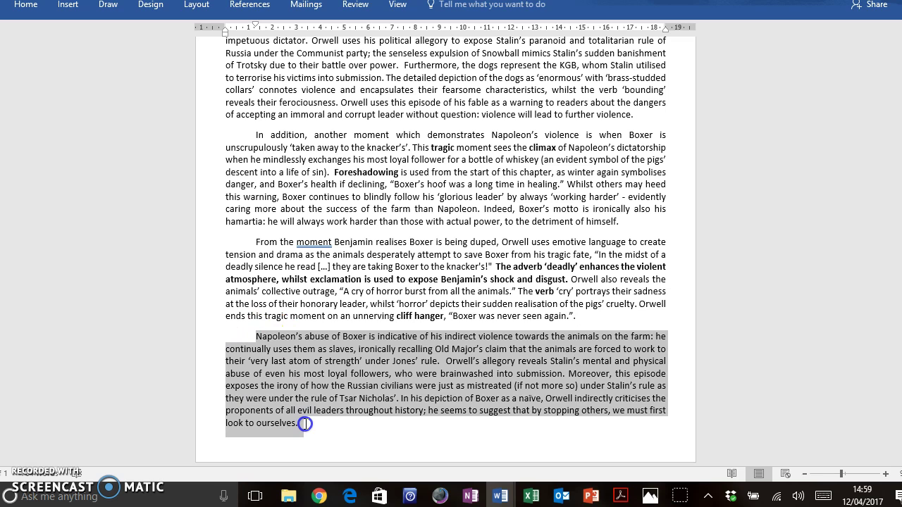
click(315, 427)
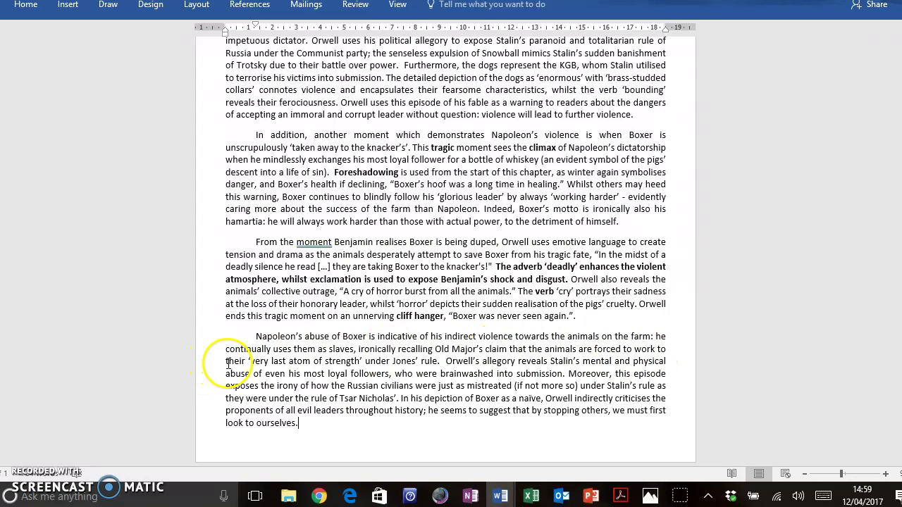
drag(223, 361, 439, 362)
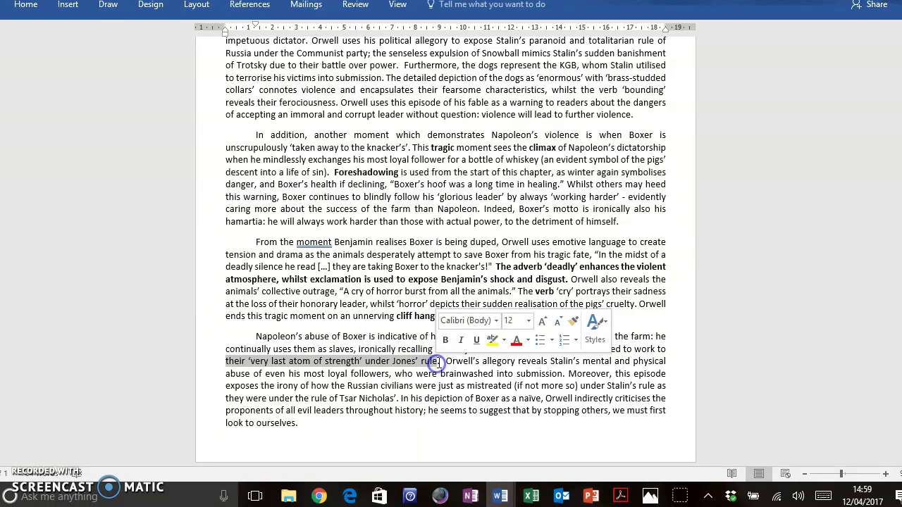
click(445, 341)
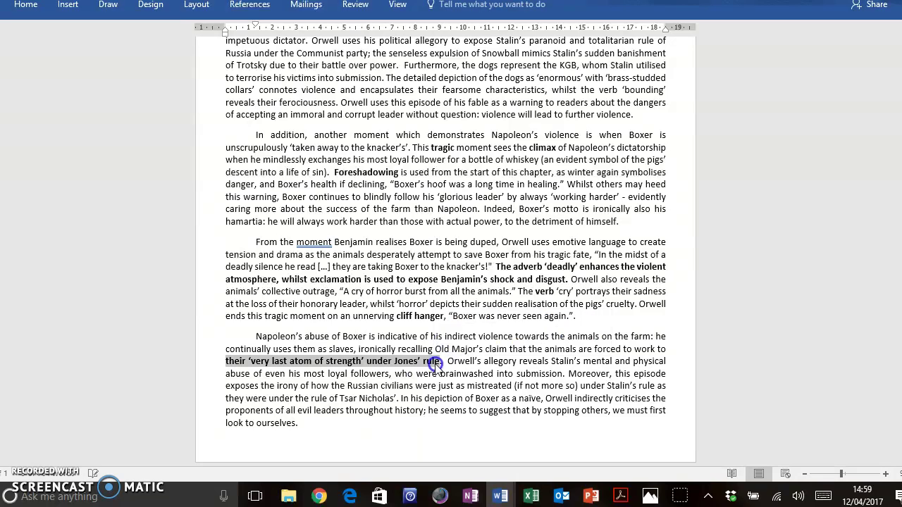
click(437, 364)
drag(428, 363, 217, 362)
click(280, 374)
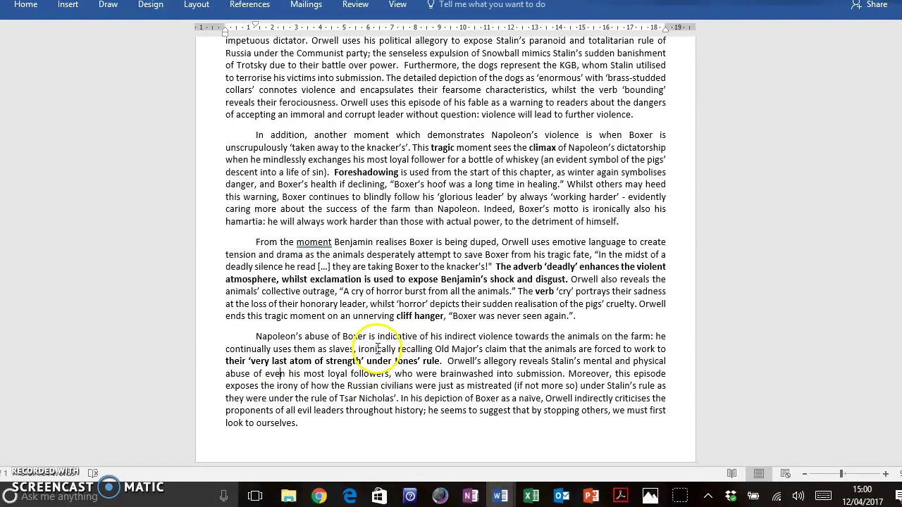
- Examine the final paragraph's sentences on how Orwell's allegory reveals Stalin's abuse of his loyal followers
click(445, 361)
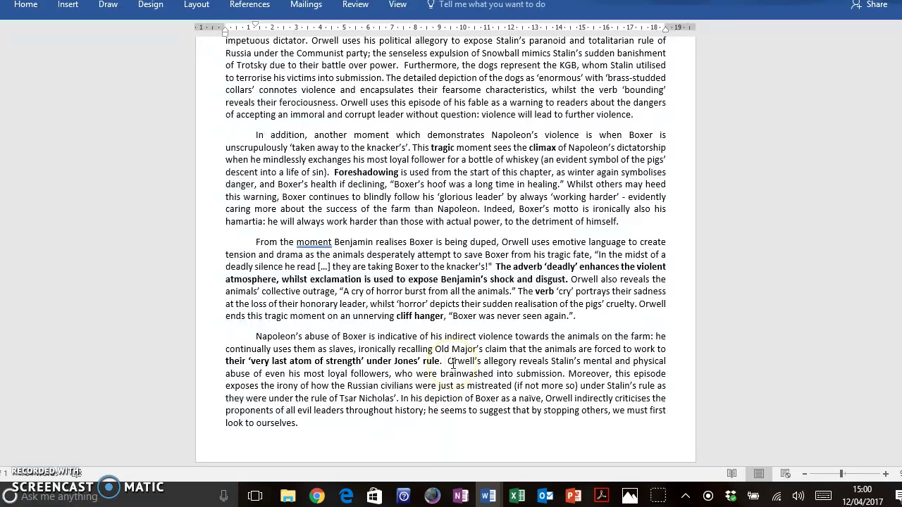
drag(462, 359, 518, 361)
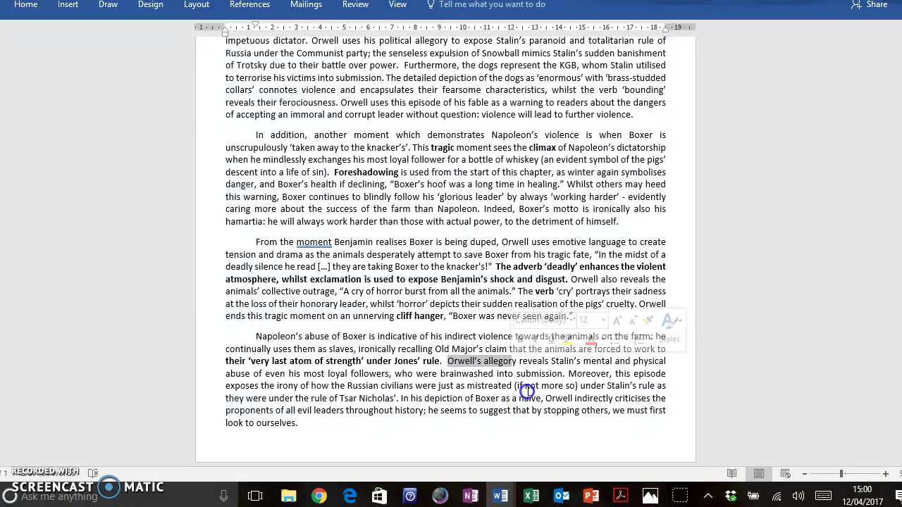
click(527, 392)
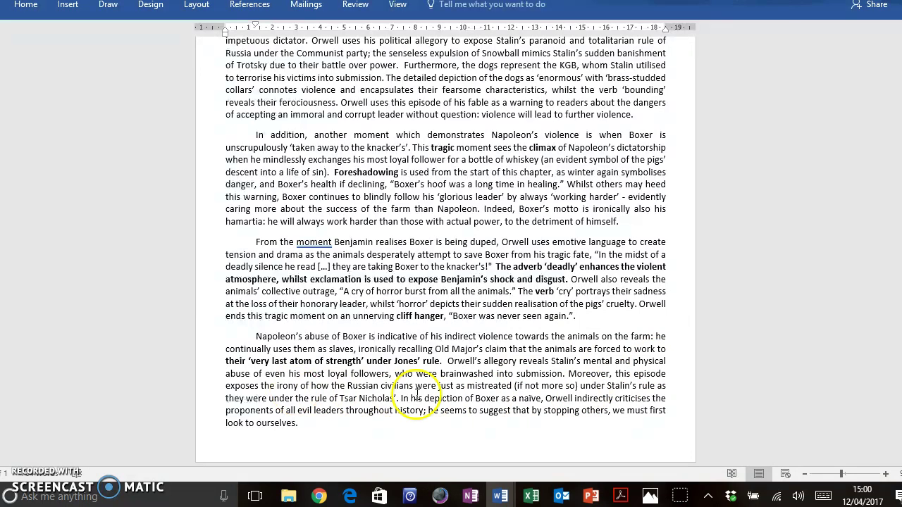
- Make the answer's closing sentence bold, from "In his depiction of Boxer" to "look to ourselves"
drag(401, 398, 409, 428)
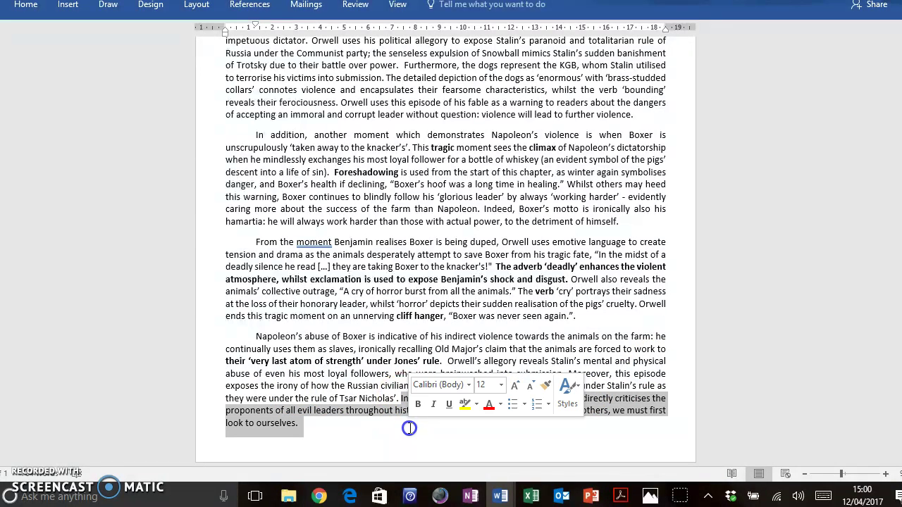
click(418, 405)
click(384, 422)
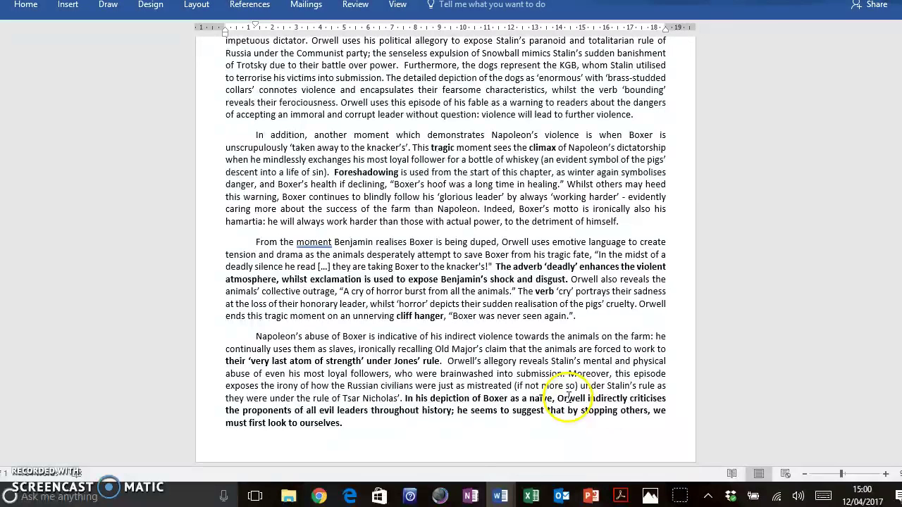
click(637, 398)
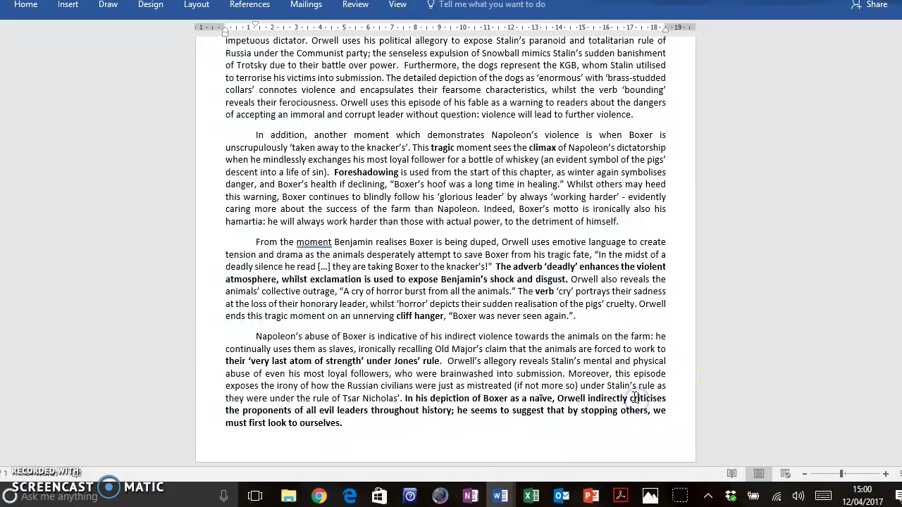
- Examine the bold closing sentence on Boxer's depiction, covering "the proponents of all evil leaders" and "he seems to suggest that by stopping others"
click(234, 412)
drag(234, 412, 369, 413)
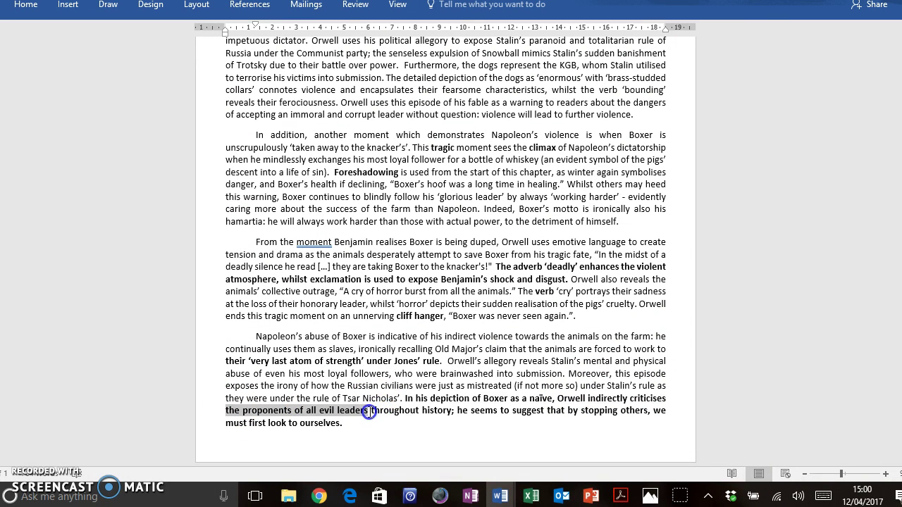
double_click(282, 411)
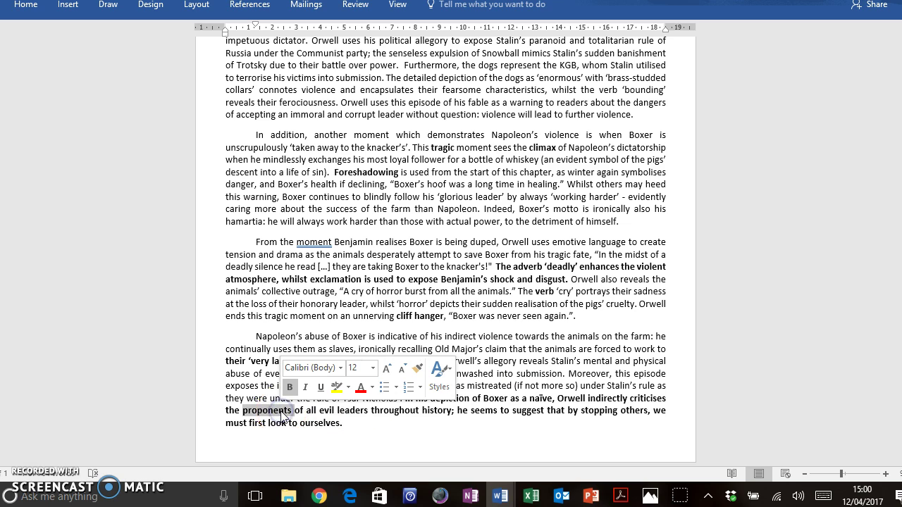
click(268, 411)
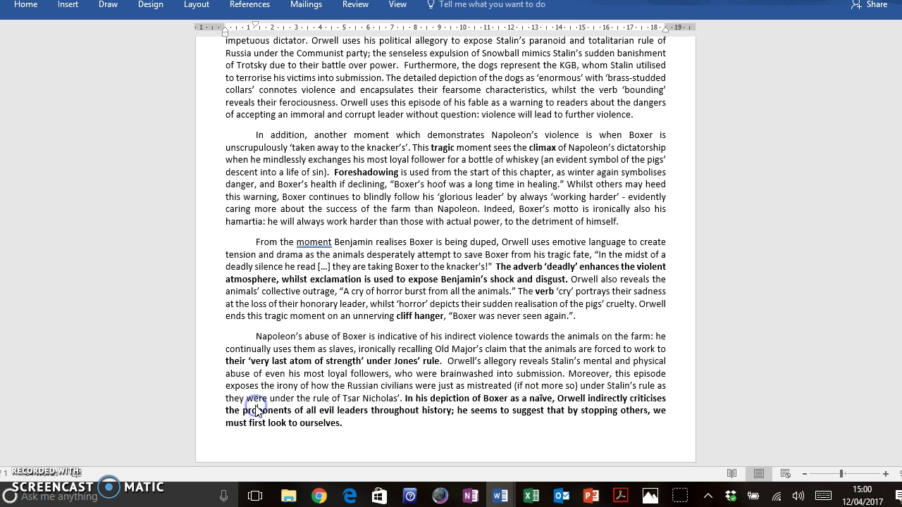
click(360, 416)
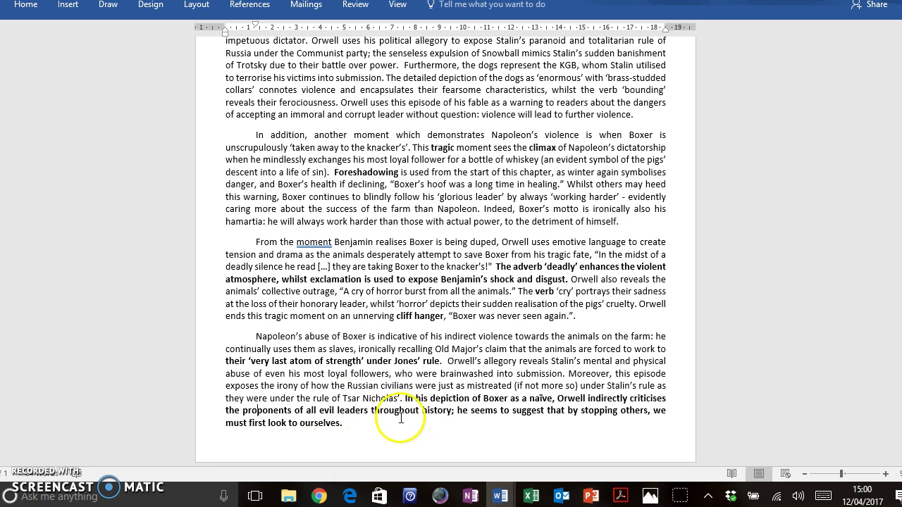
drag(458, 411, 471, 421)
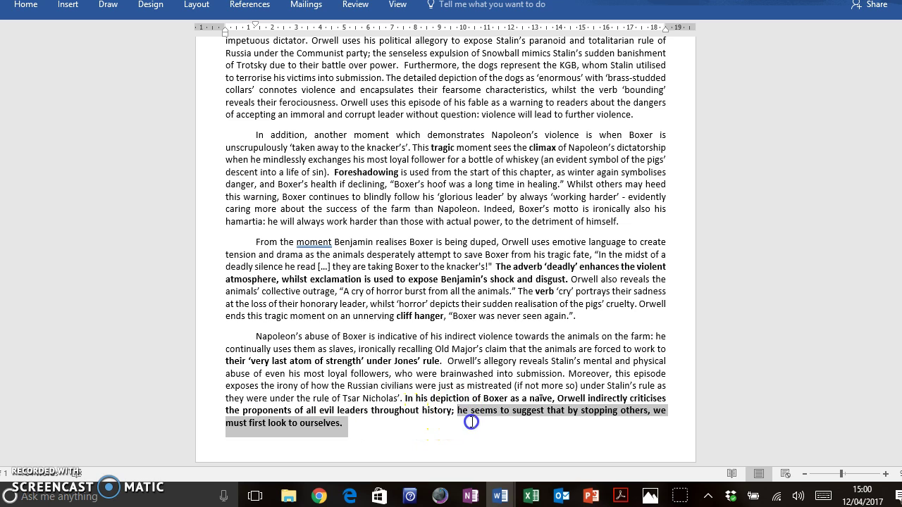
click(525, 407)
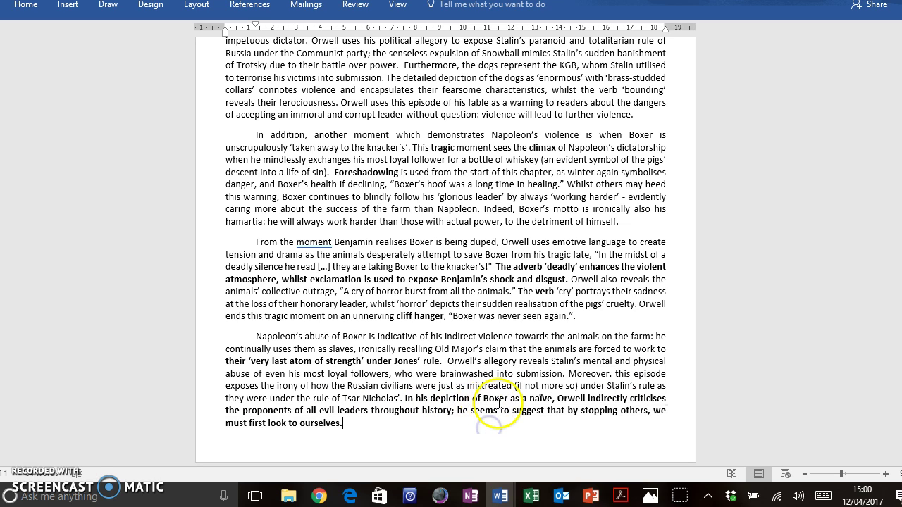
drag(582, 412, 593, 425)
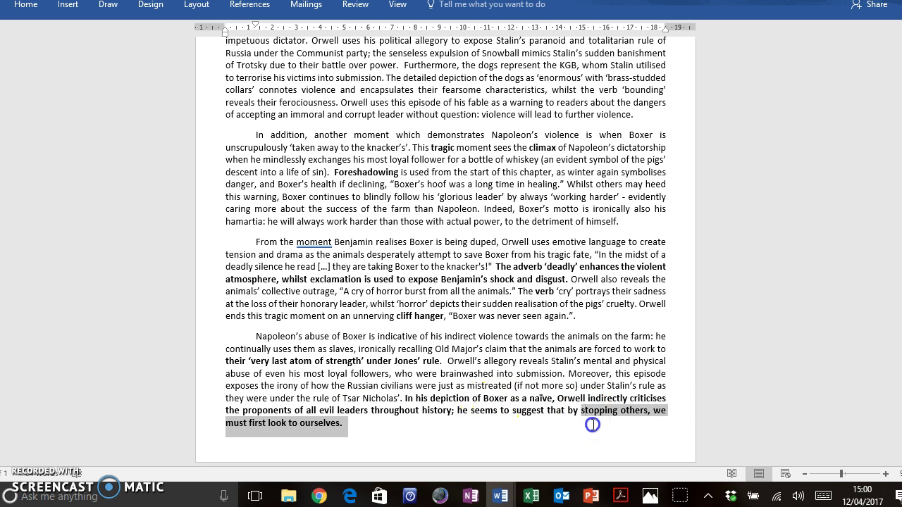
click(593, 425)
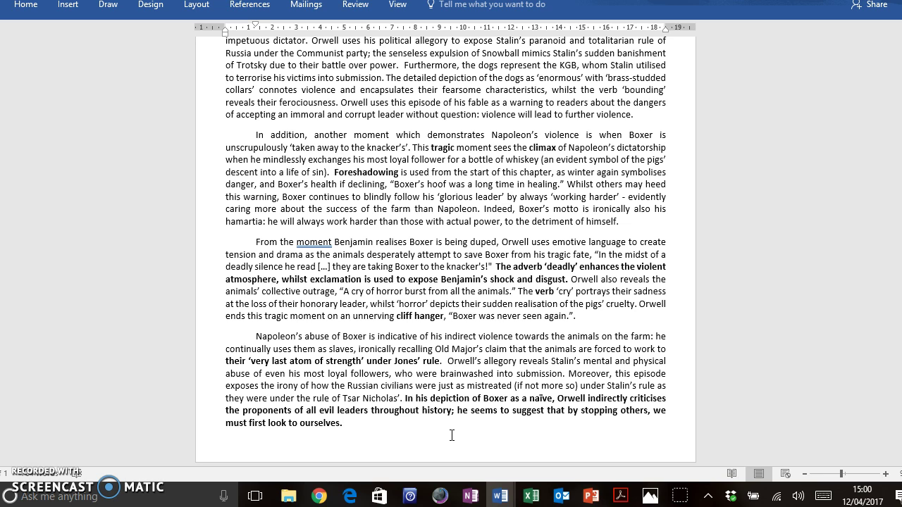
drag(437, 423, 409, 399)
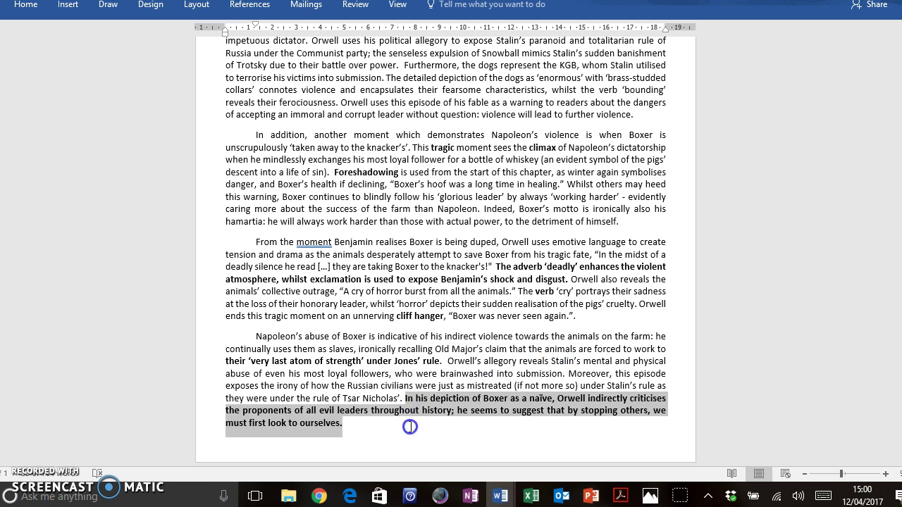
click(409, 427)
drag(405, 398, 416, 423)
click(415, 423)
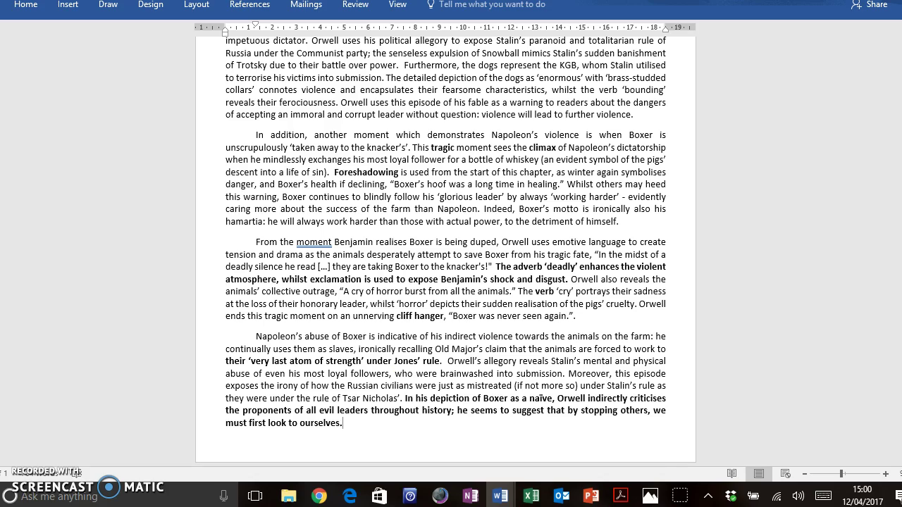
- Review the complete part b) answer from its closing sentence back to the question about Napoleon's use of violence
scroll(445, 252, up, 8)
scroll(445, 252, down, 4)
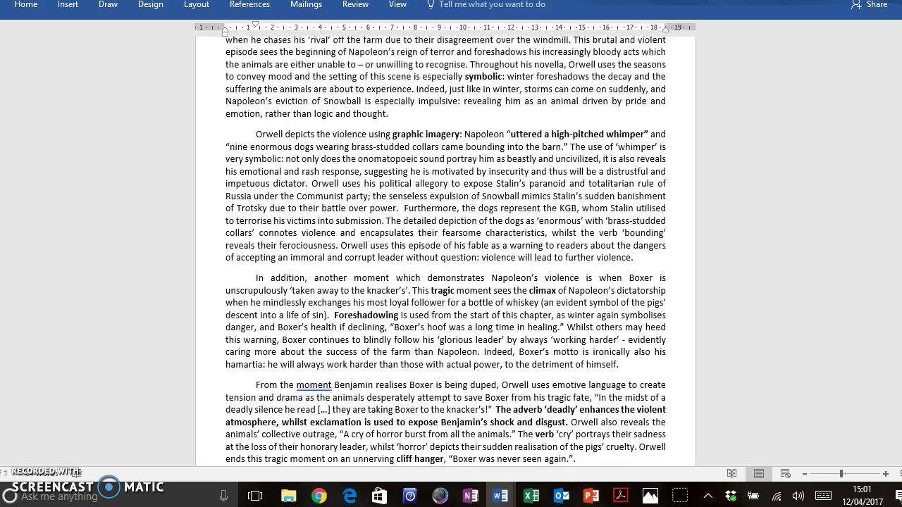
scroll(445, 253, down, 3)
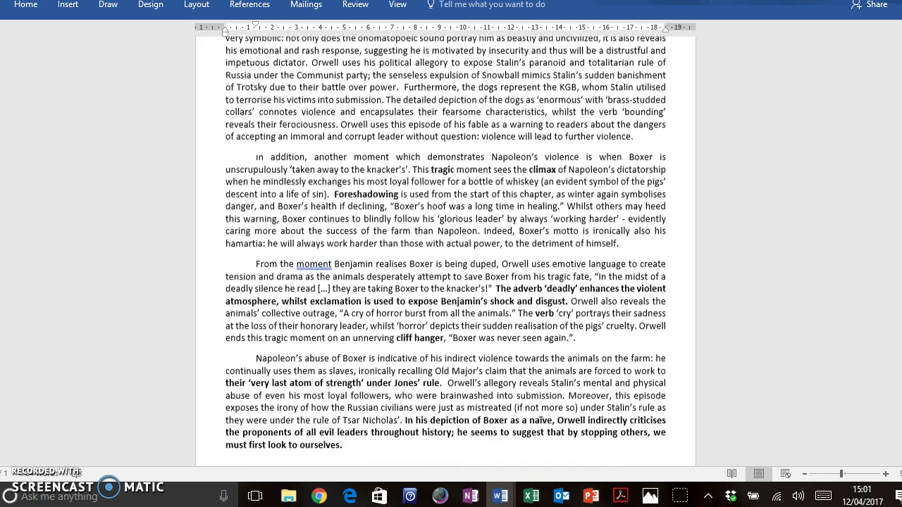
scroll(365, 427, down, 1)
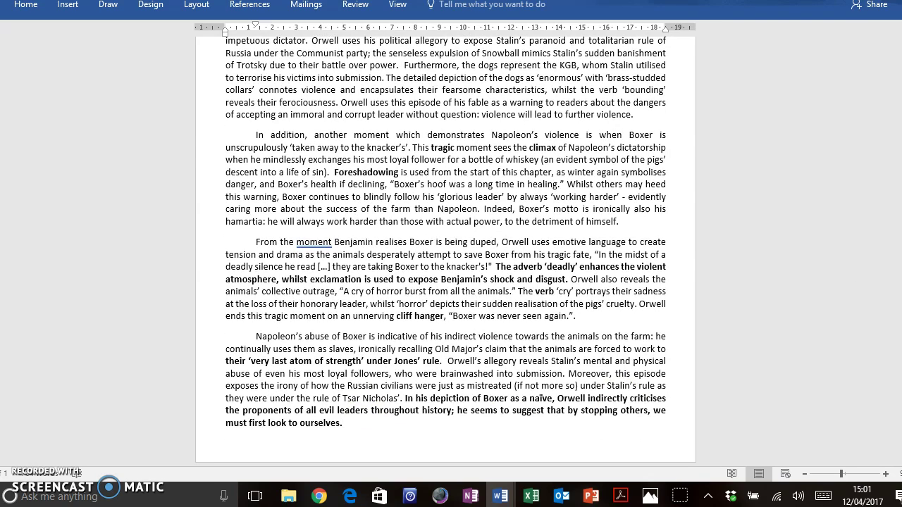
scroll(114, 408, up, 8)
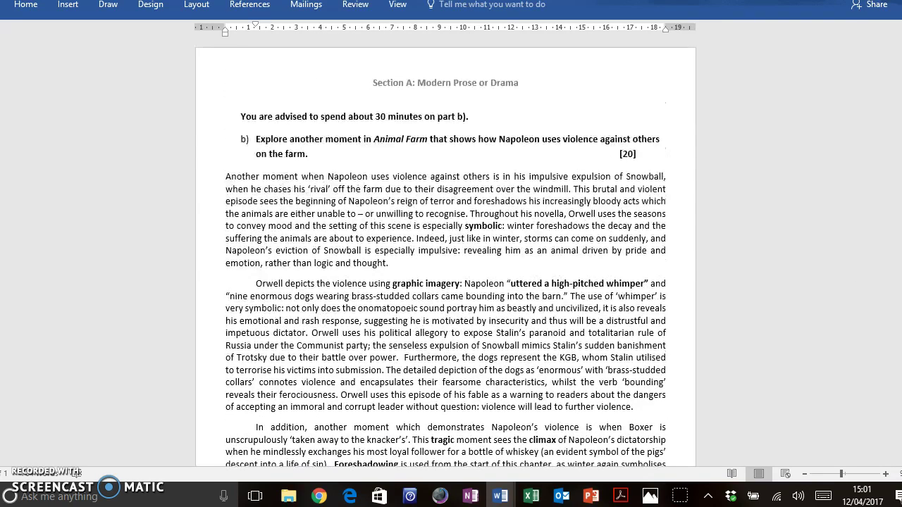